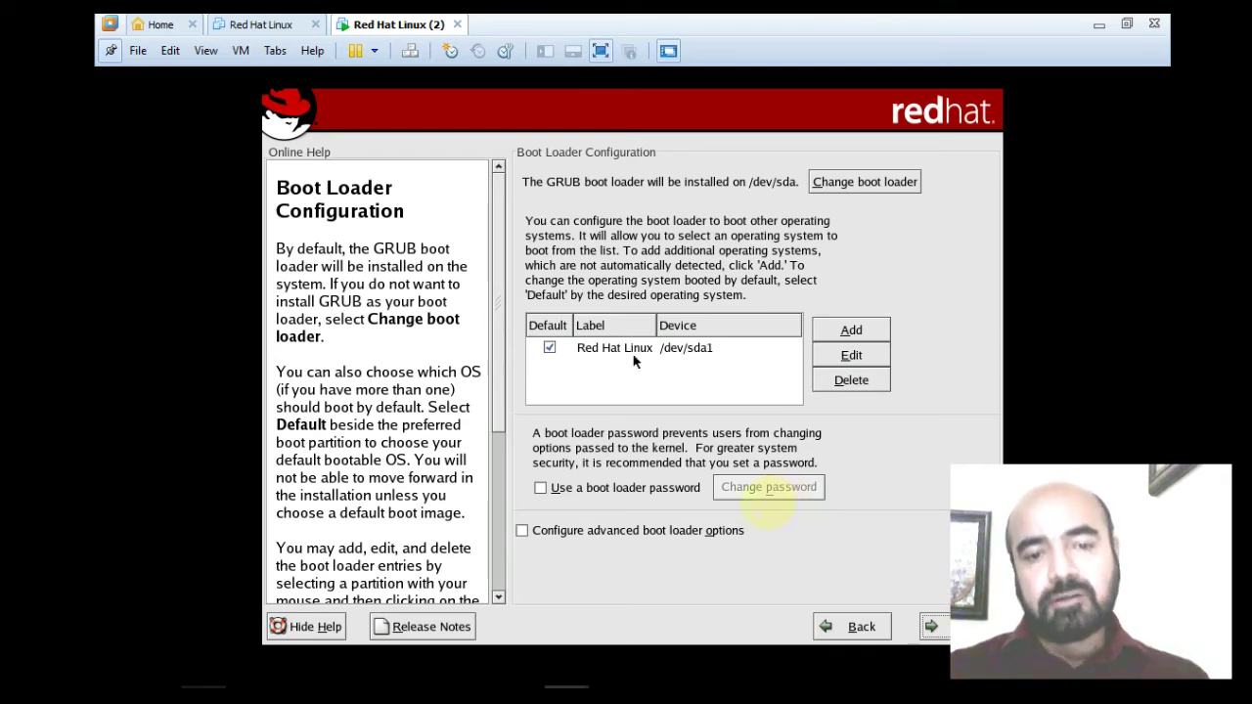
Step: Accept the boot loader configuration for Red Hat Linux without a boot loader password, and keep the DHCP network configuration
left_click(628, 348)
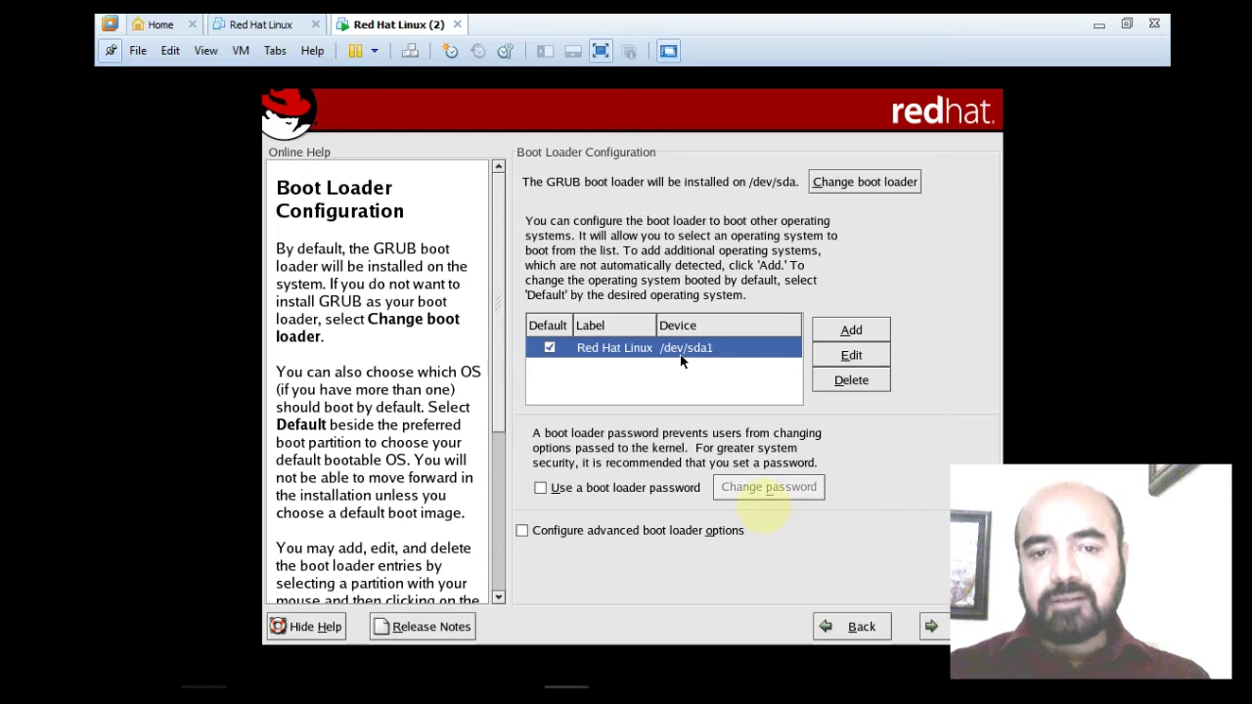
left_click(540, 488)
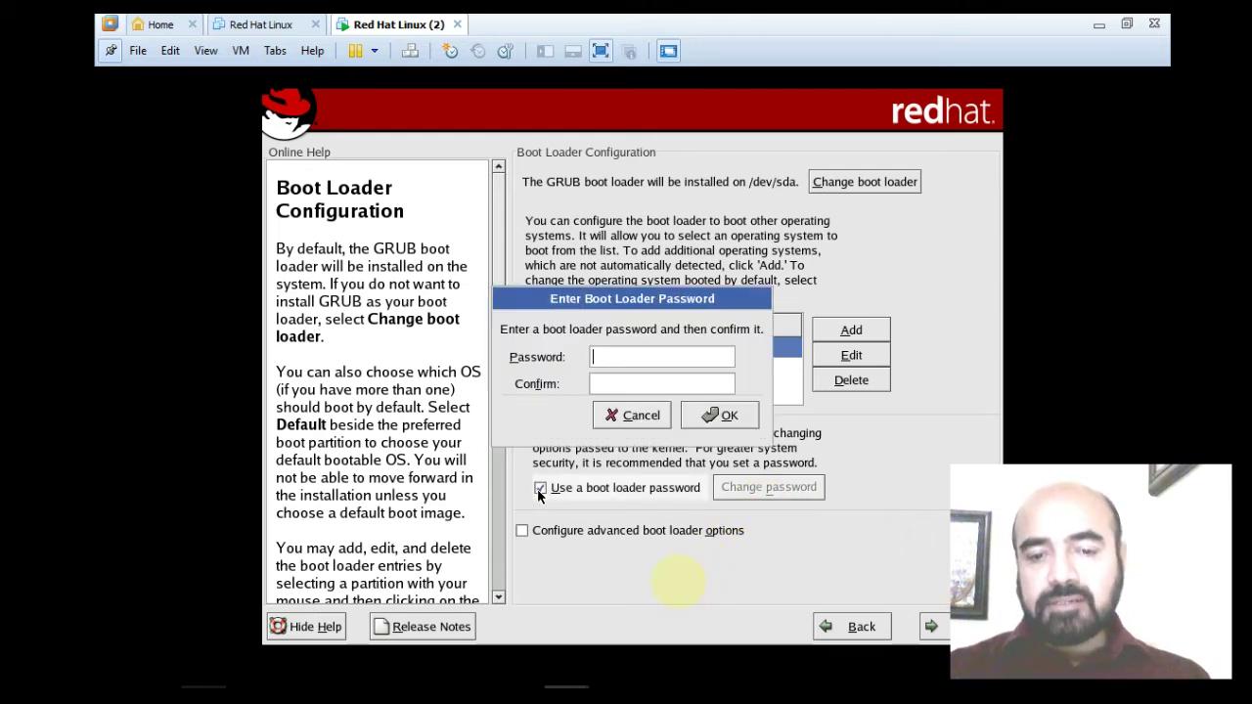
left_click(637, 413)
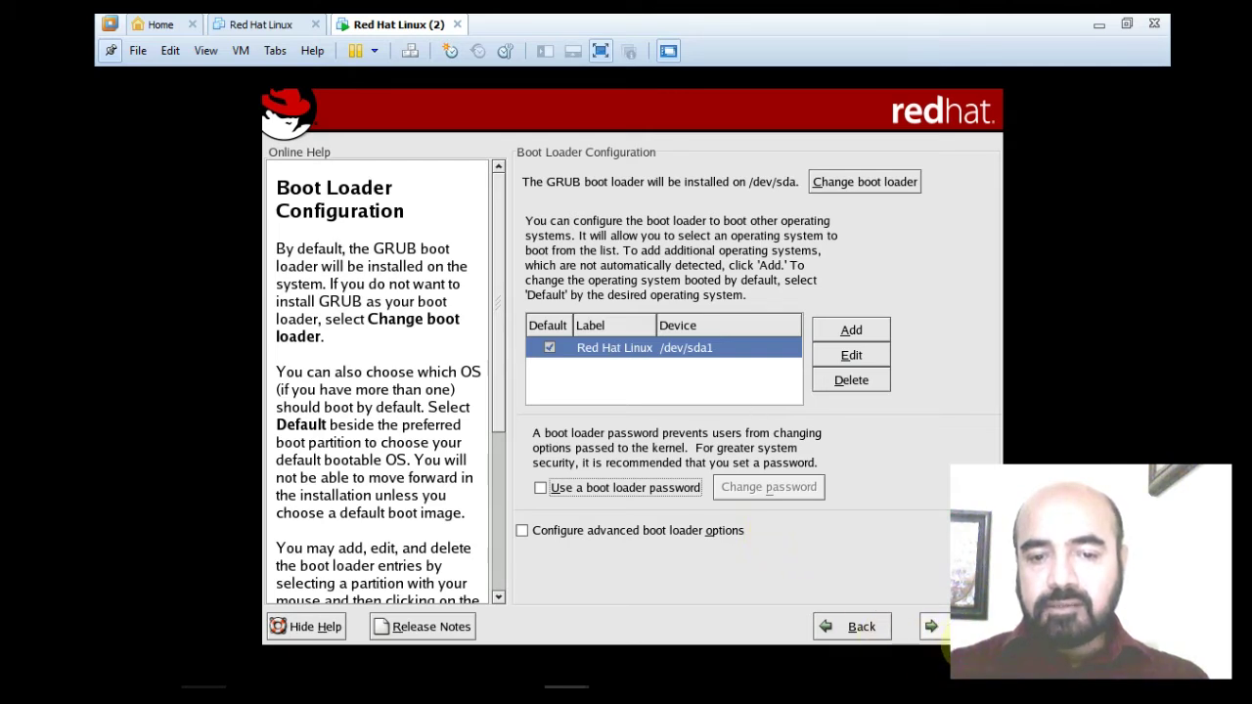
left_click(937, 627)
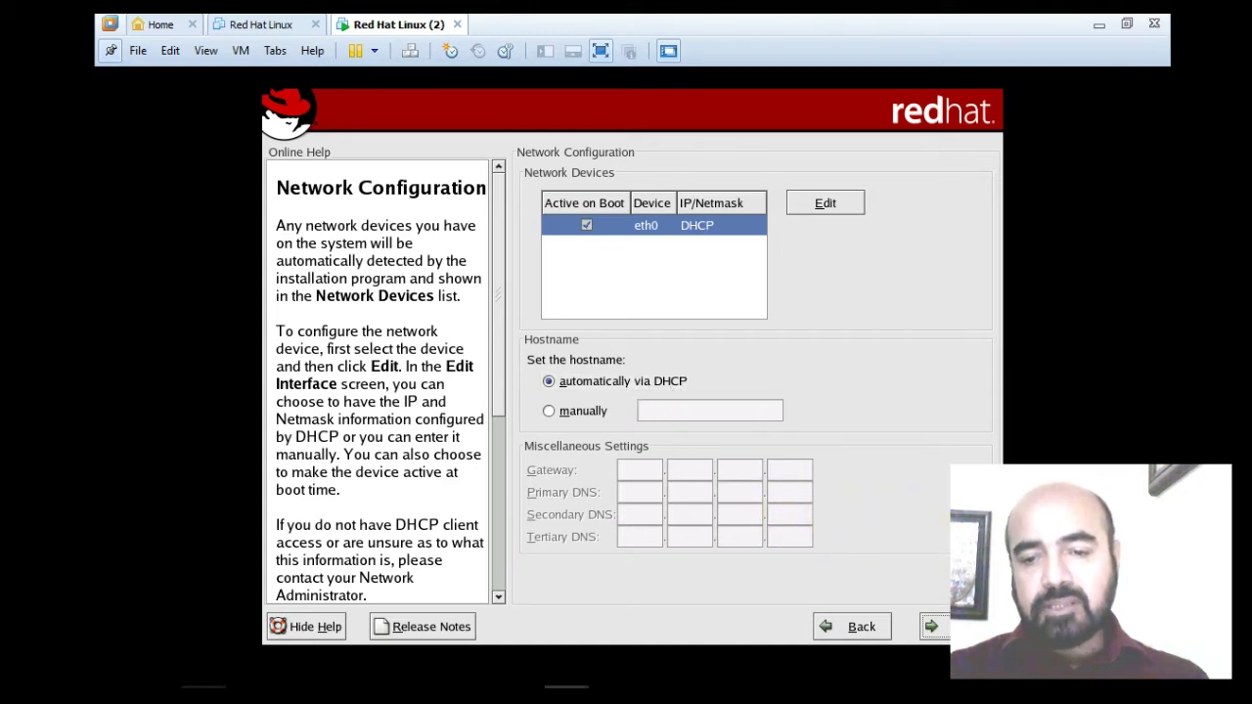
left_click(932, 626)
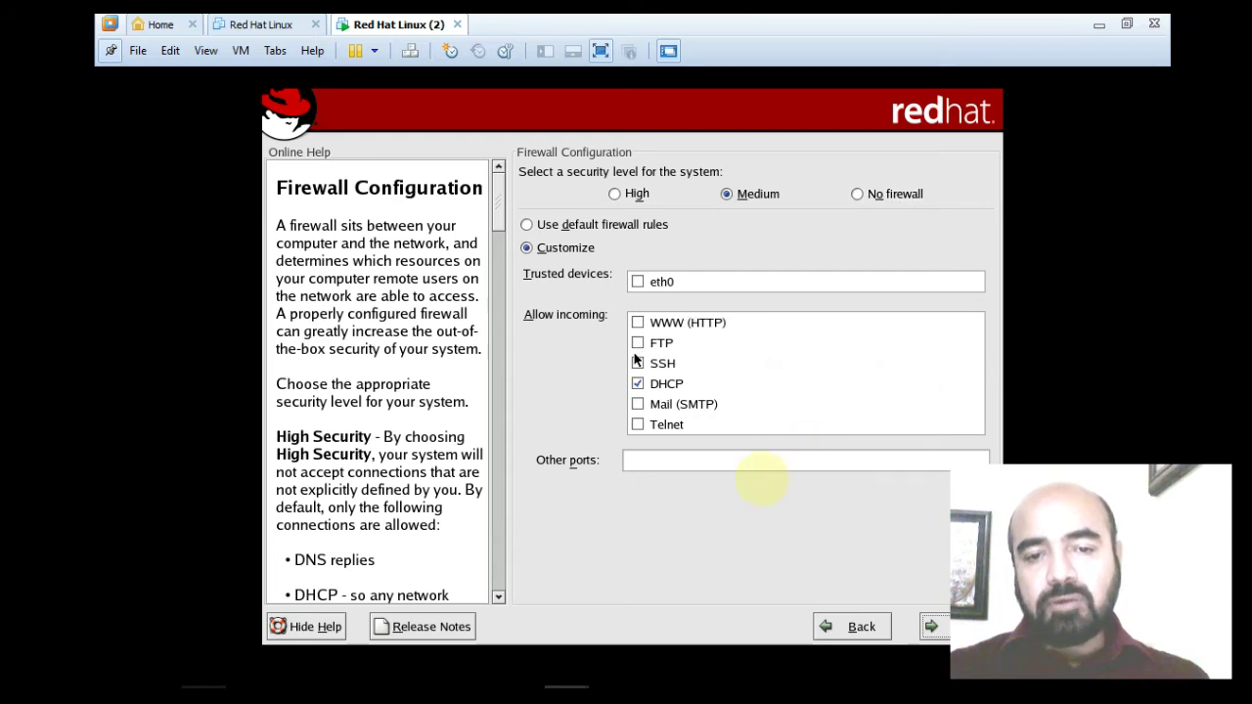
Step: Allow incoming WWW (HTTP), Telnet, FTP, SSH and Mail (SMTP) traffic through the firewall and proceed with the installation
left_click(638, 323)
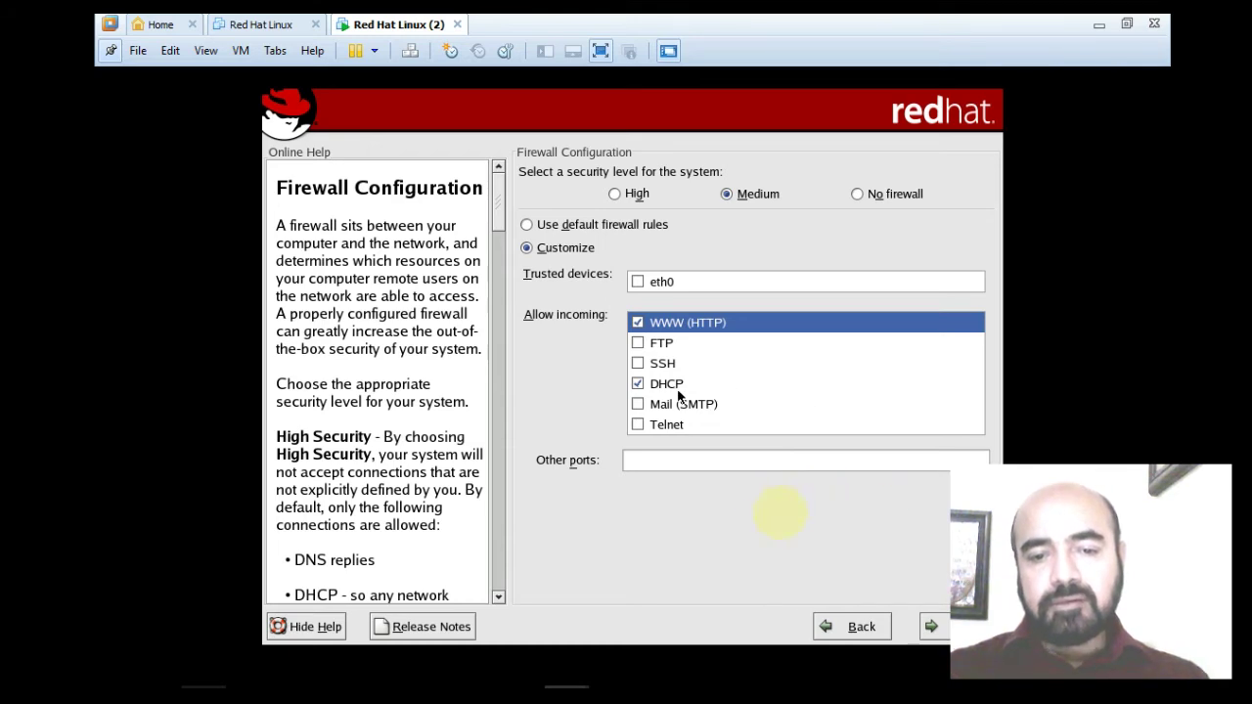
left_click(637, 424)
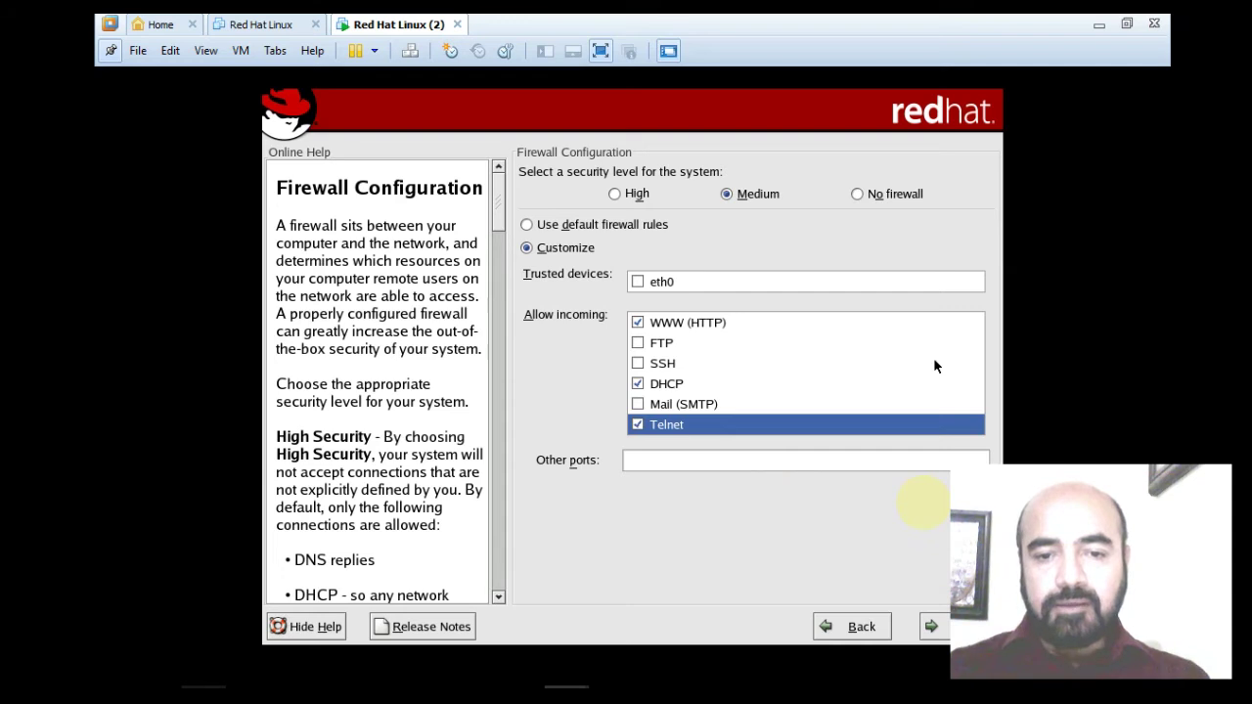
left_click(638, 343)
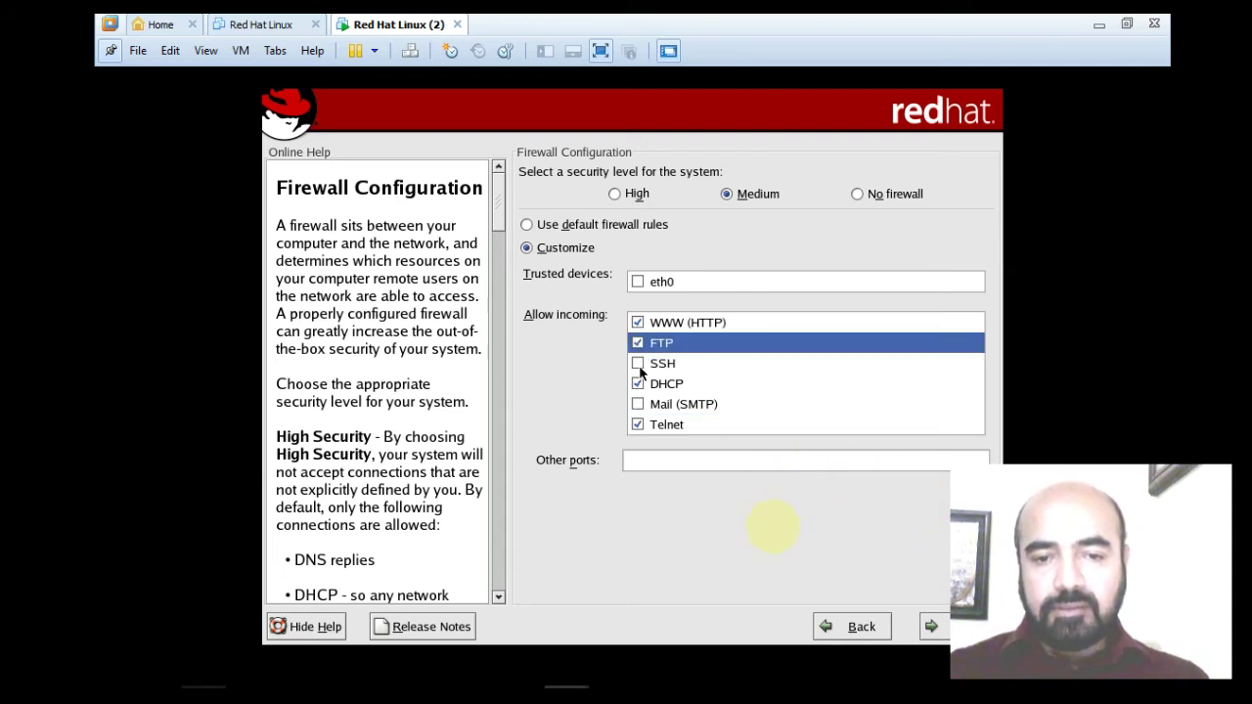
left_click(640, 365)
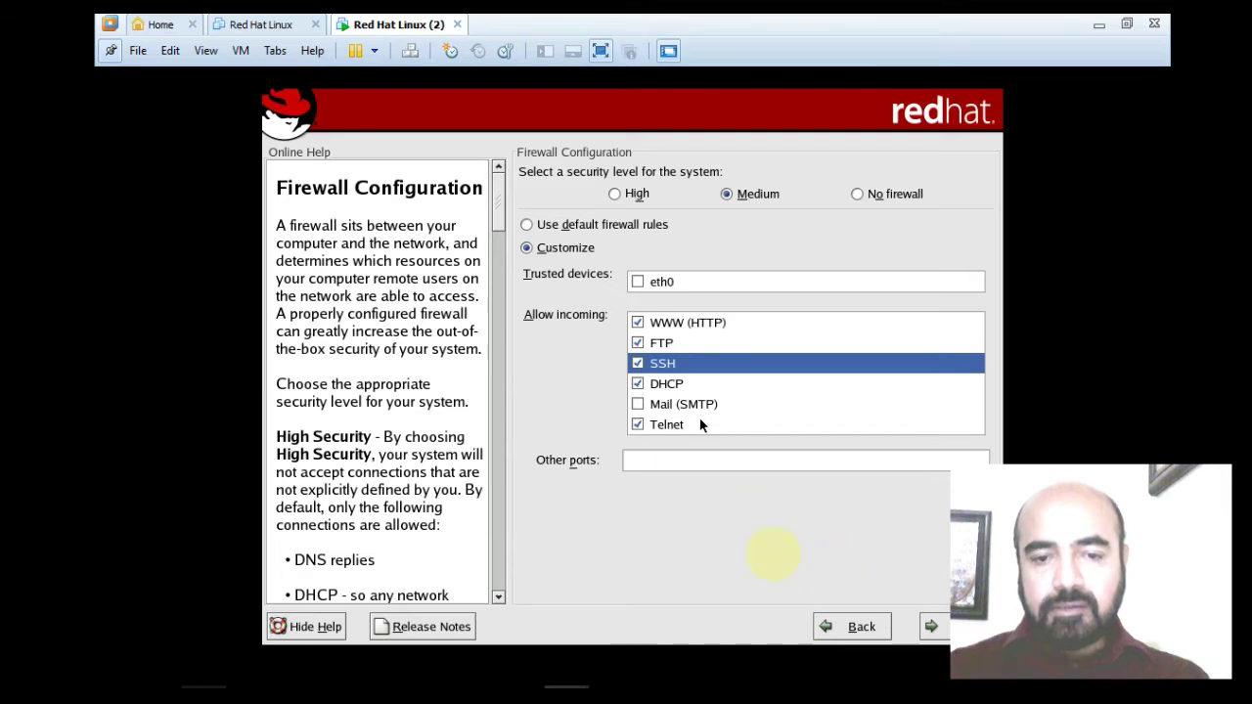
left_click(636, 406)
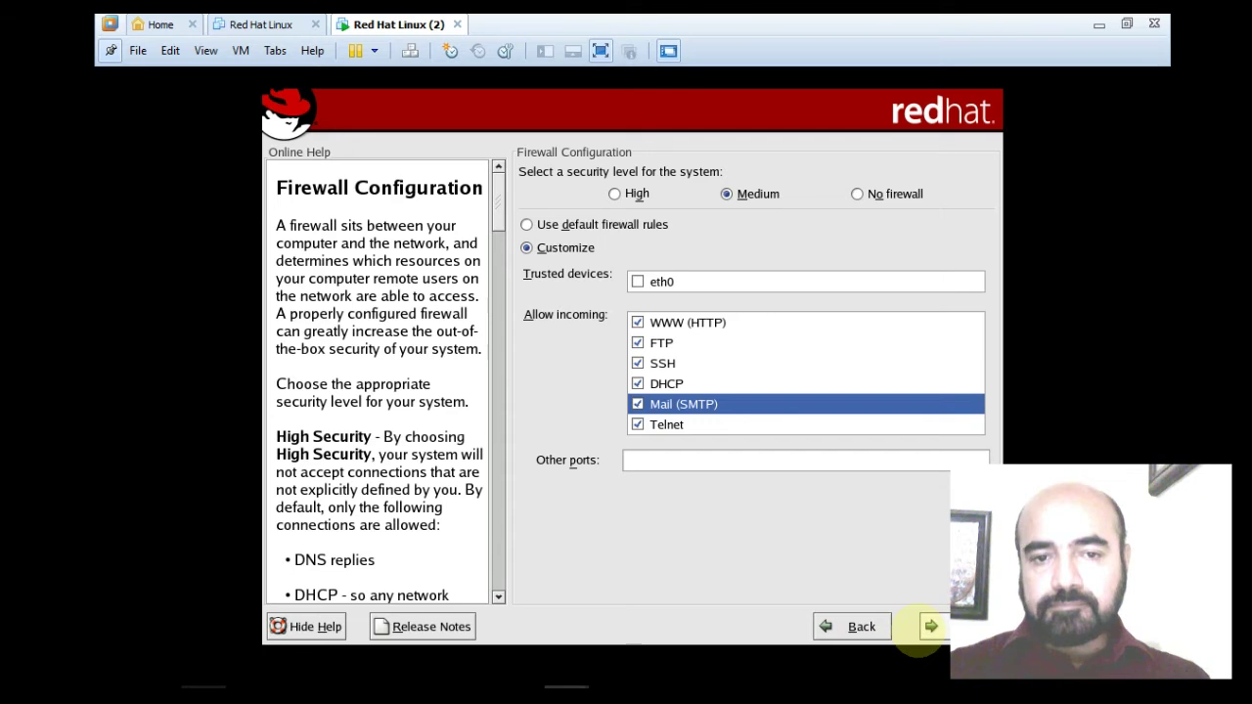
left_click(930, 626)
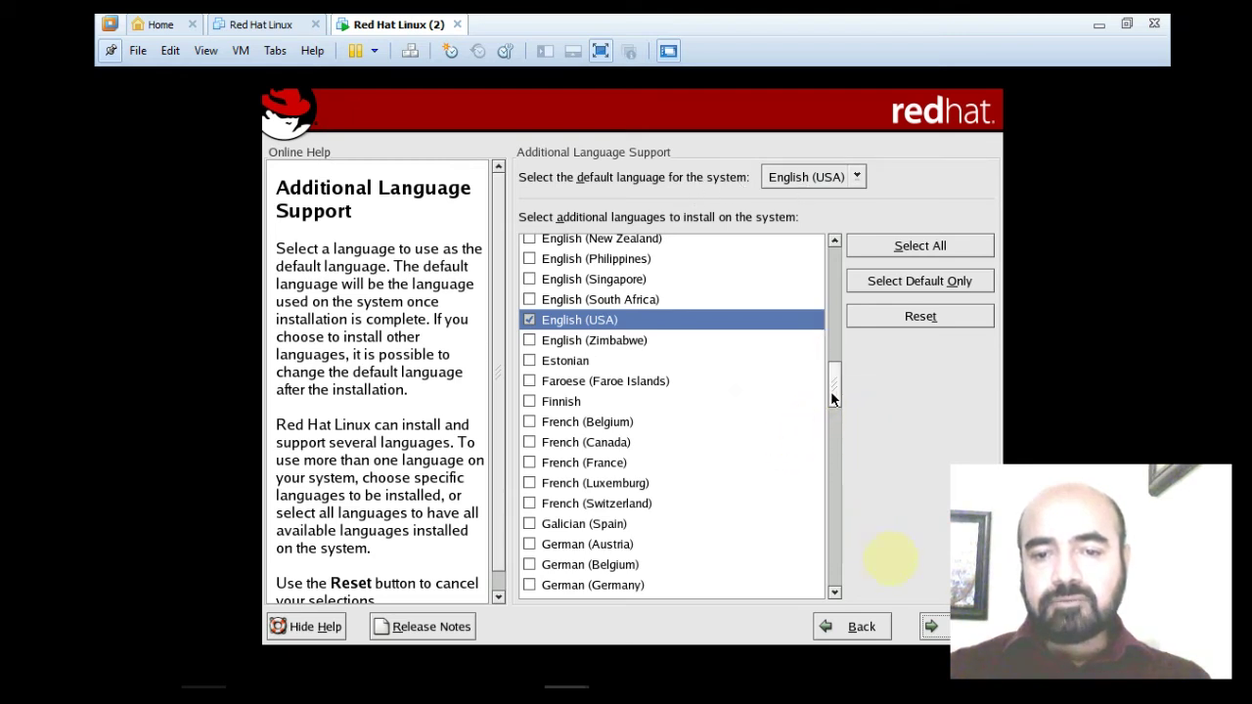
Step: Add English (Great Britain) as an additional system language and proceed to the time zone selection
scroll(816, 459, "down", 5)
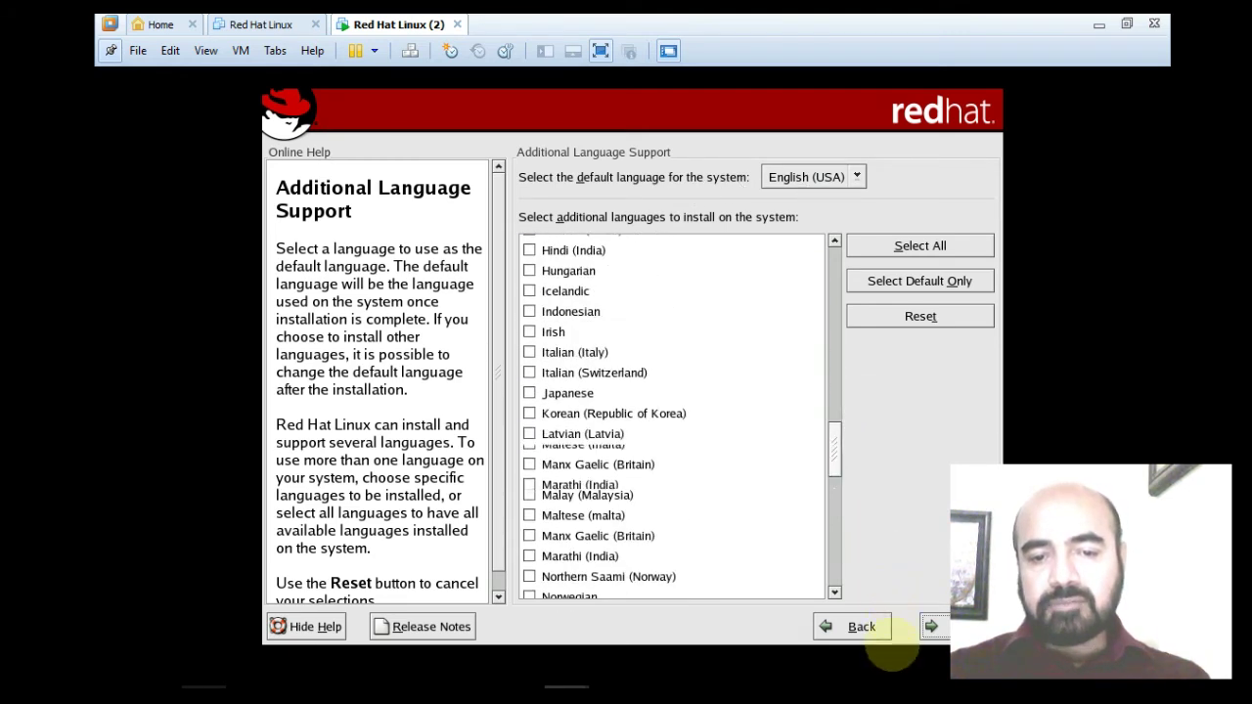
left_click_drag(834, 450, 839, 375)
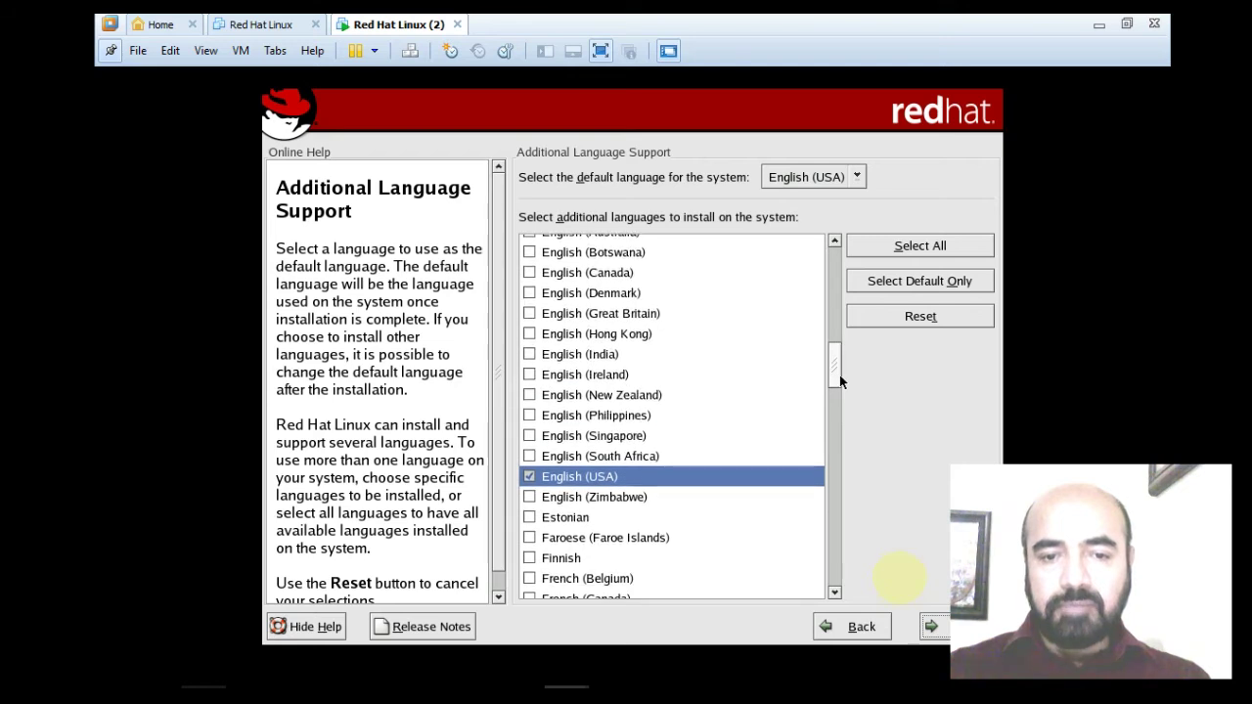
left_click(529, 313)
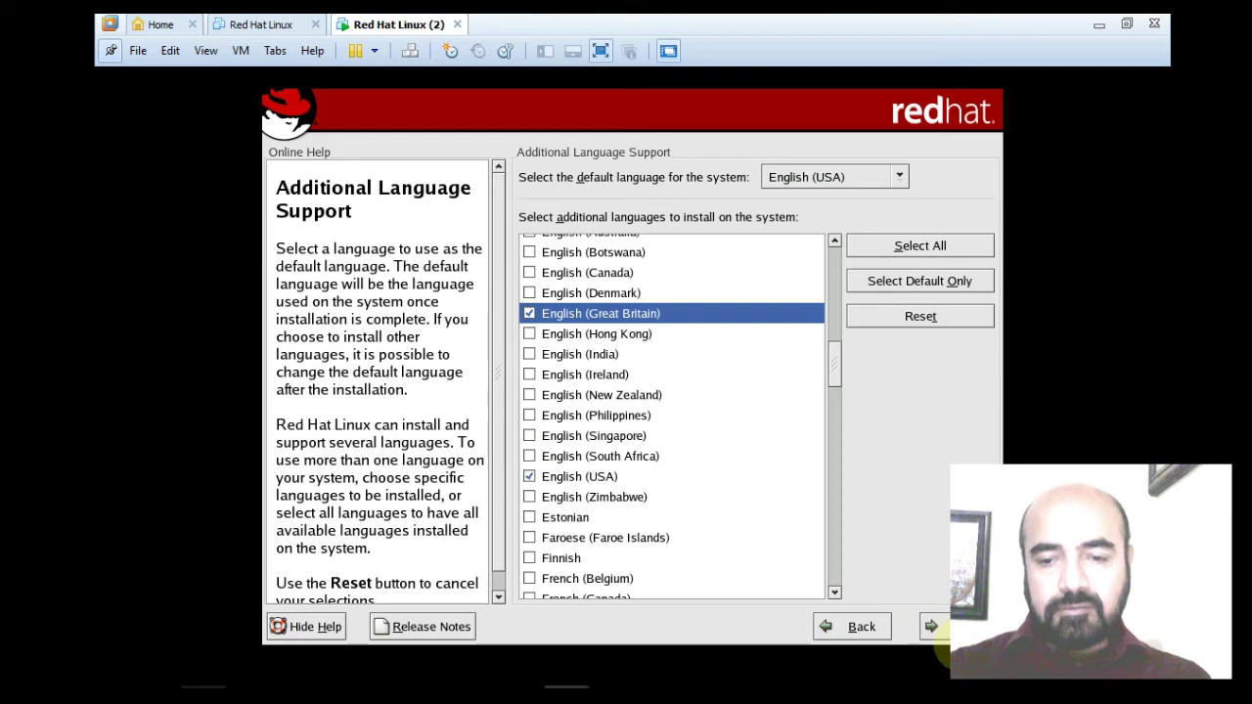
left_click(932, 627)
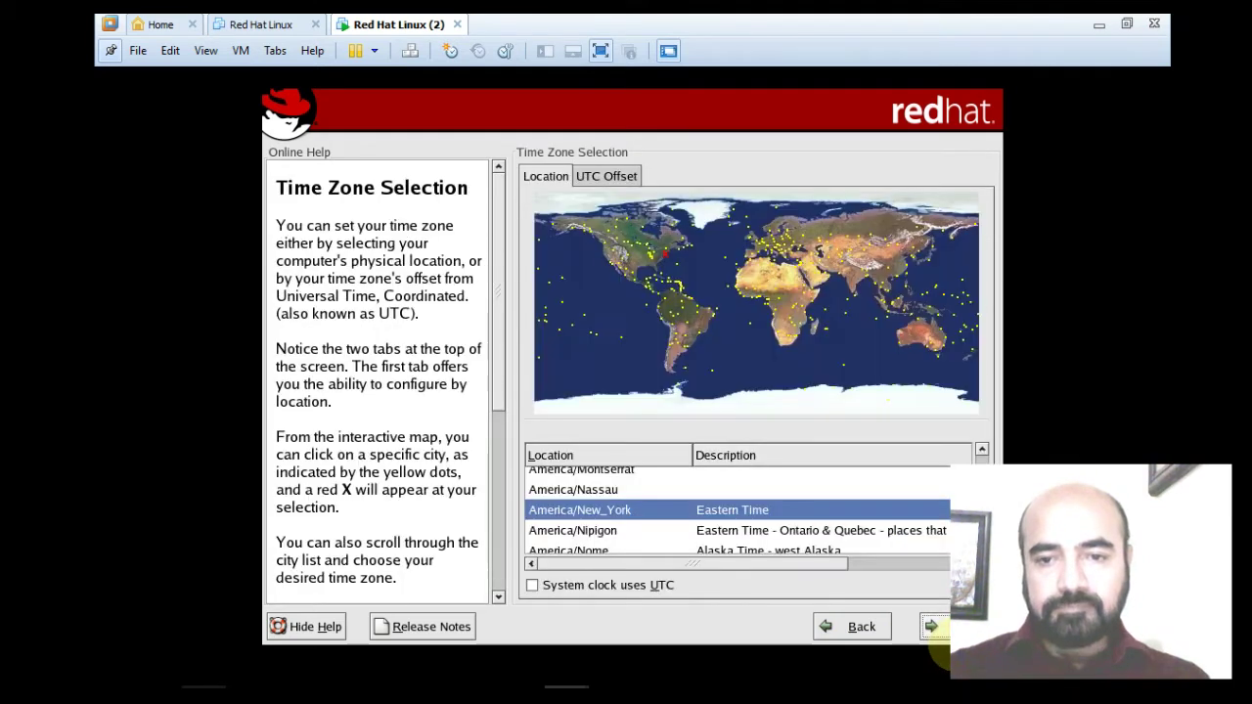
Step: Set the system's time zone to Asia/Karachi and proceed to the root password setup
left_click(843, 281)
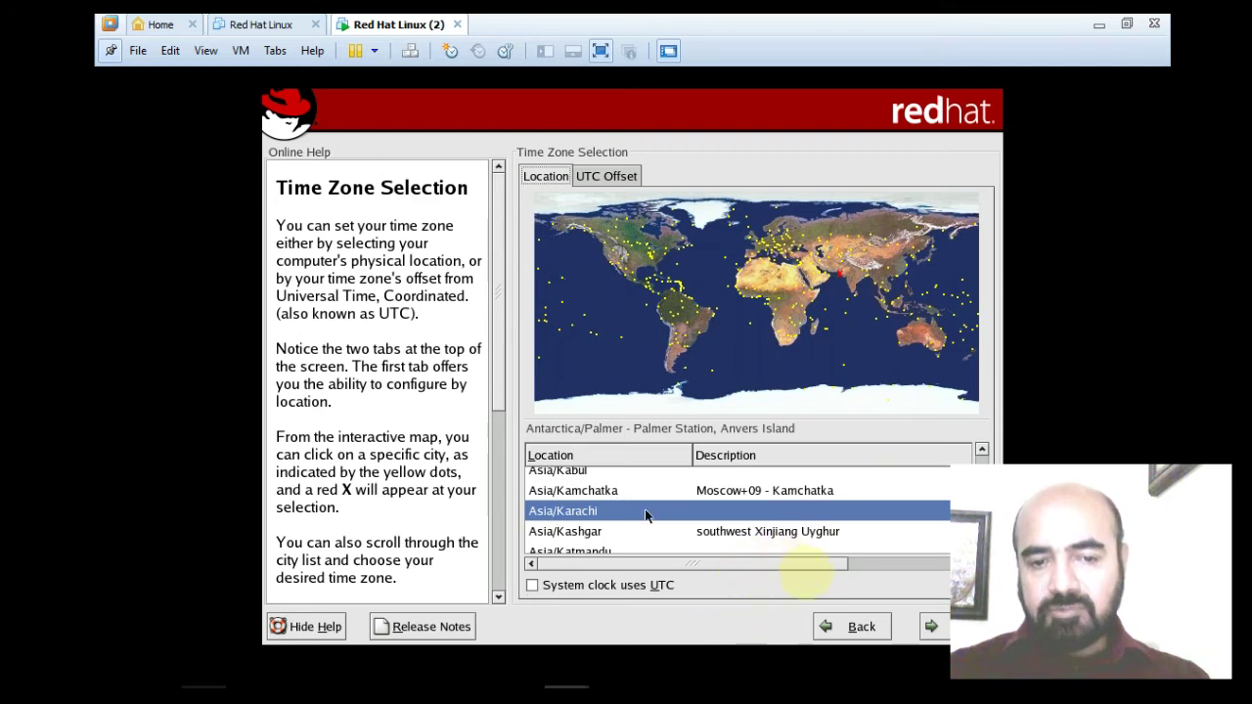
left_click(934, 628)
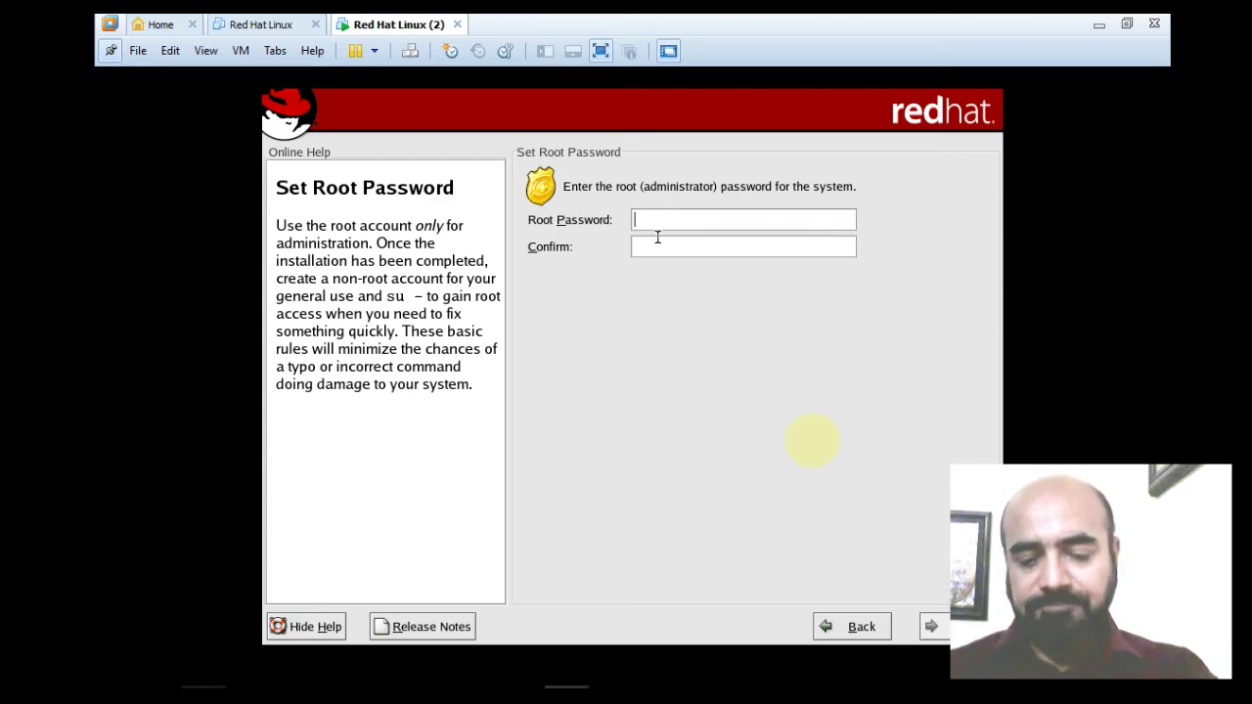
Step: Enter and confirm the root password, and accept the default authentication configuration
type("r")
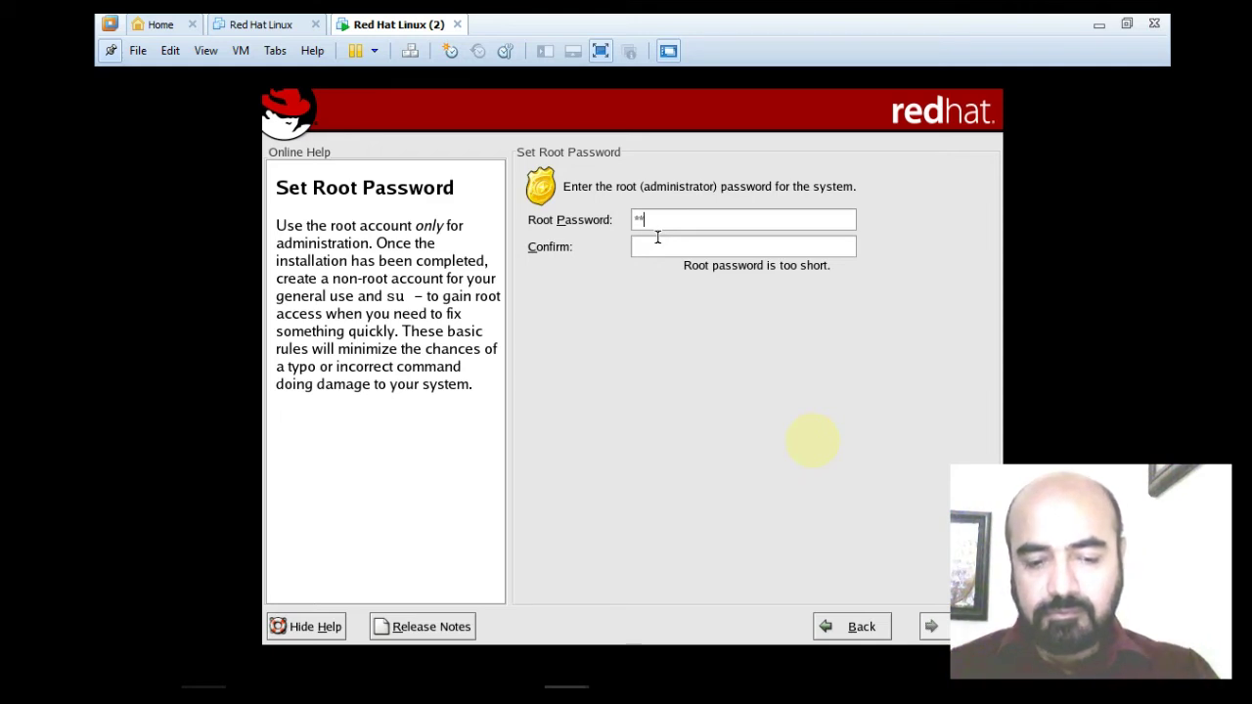
type("**")
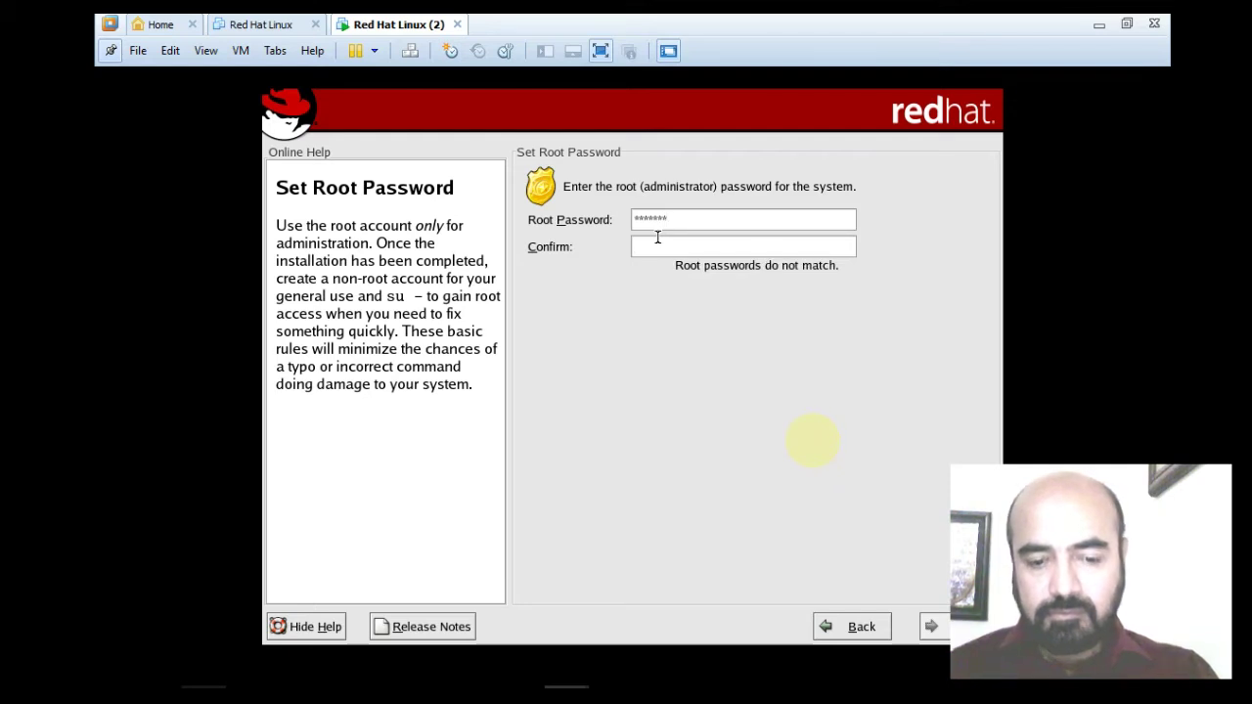
type("*")
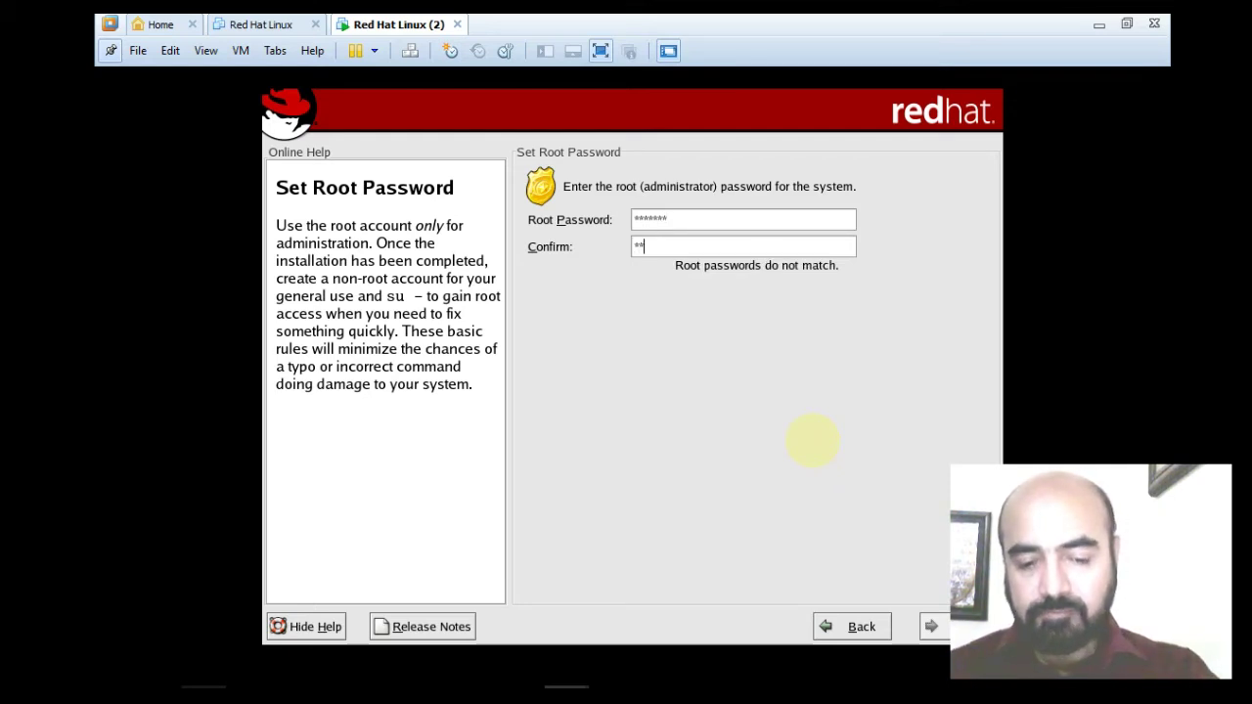
type("*")
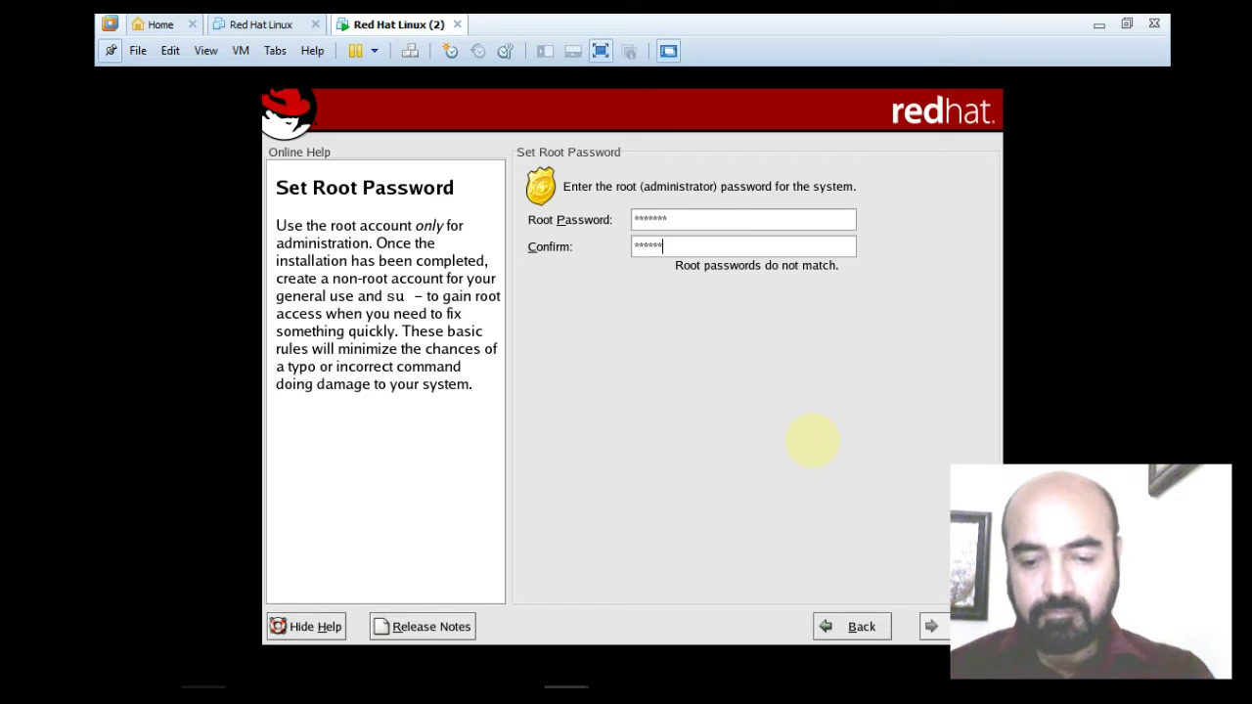
type("*")
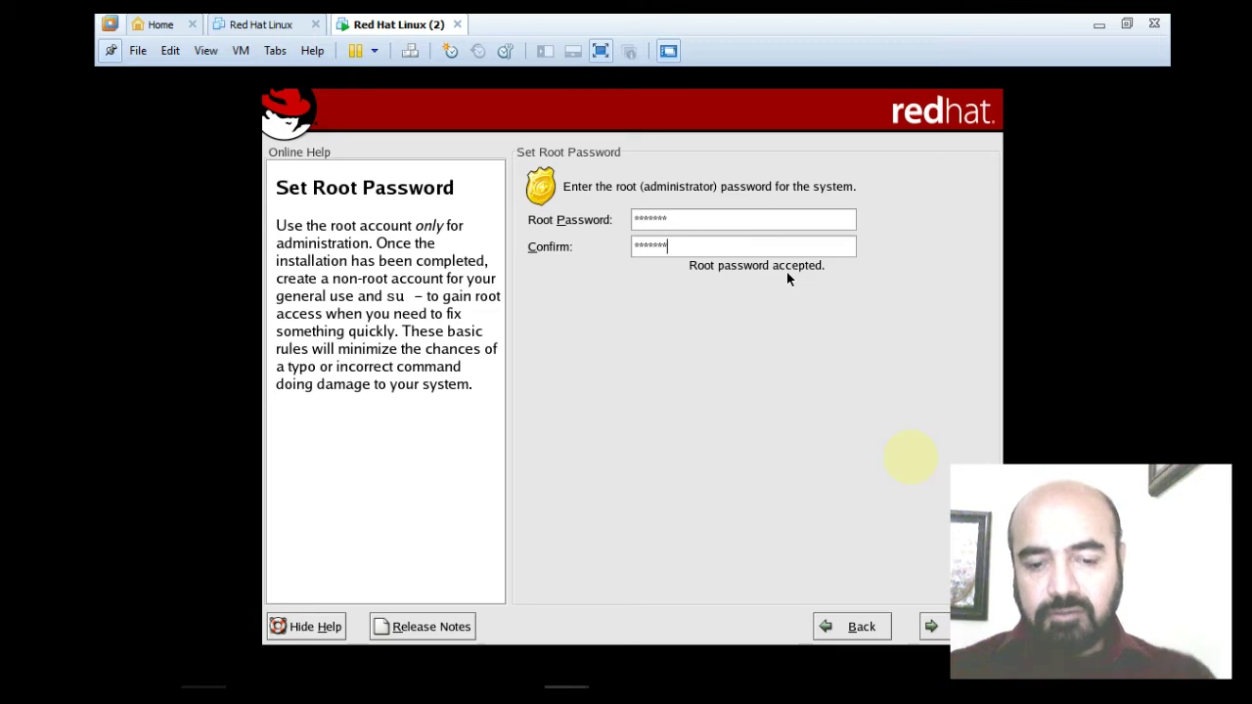
type("*")
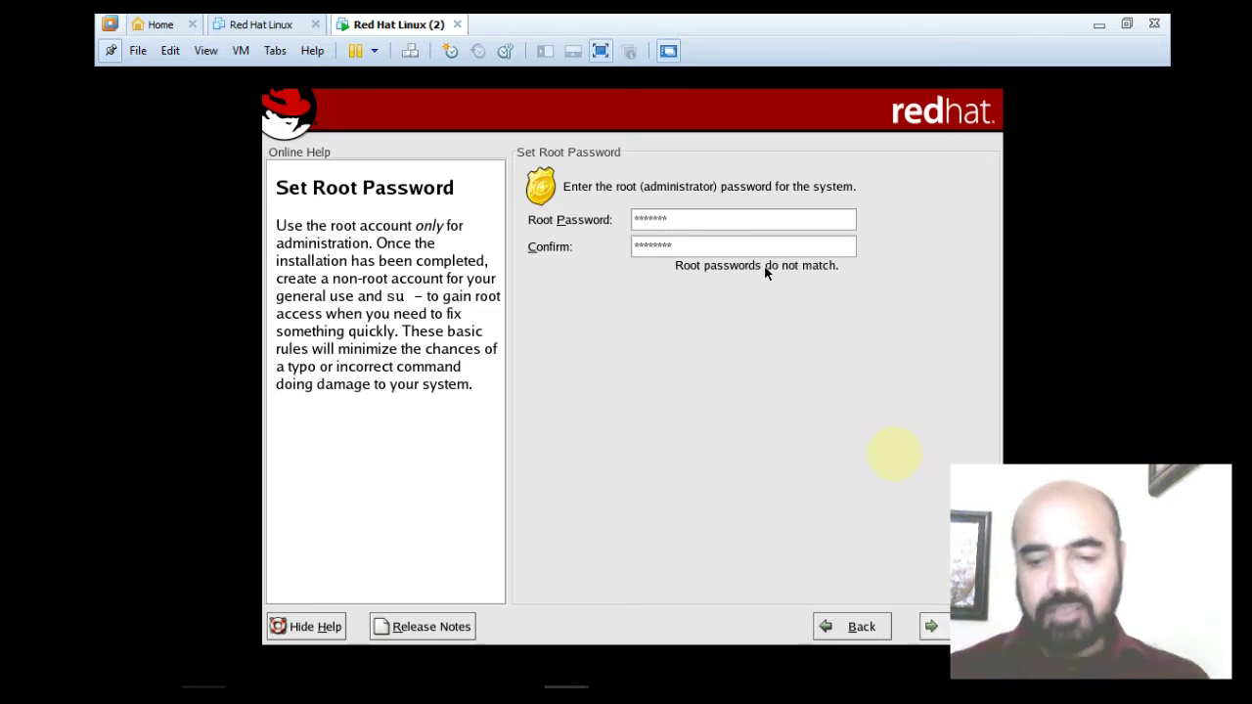
key("BackSpace")
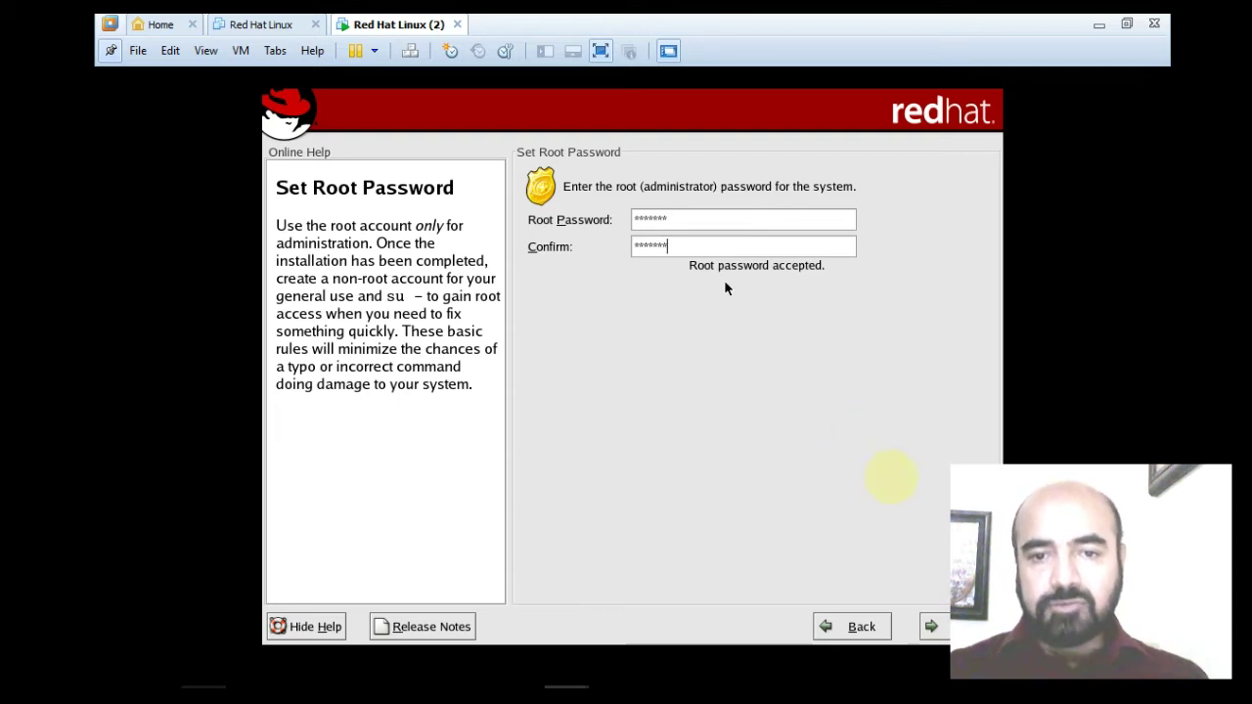
left_click(933, 626)
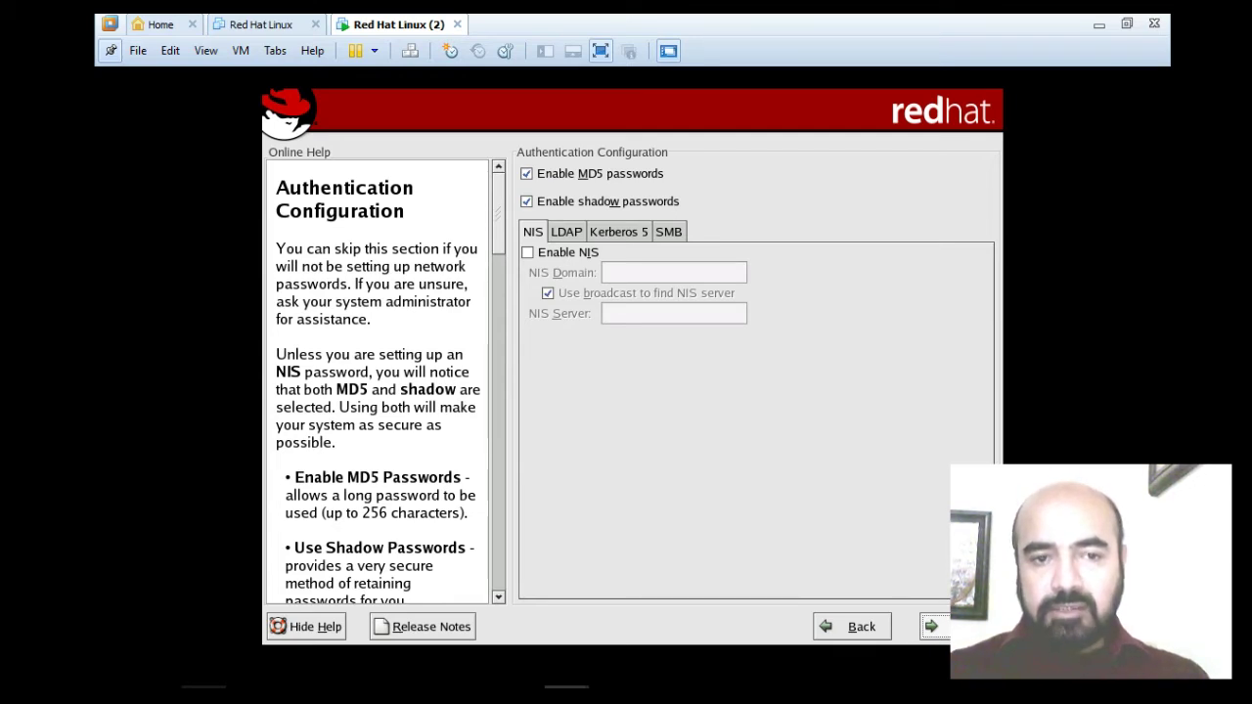
left_click(939, 626)
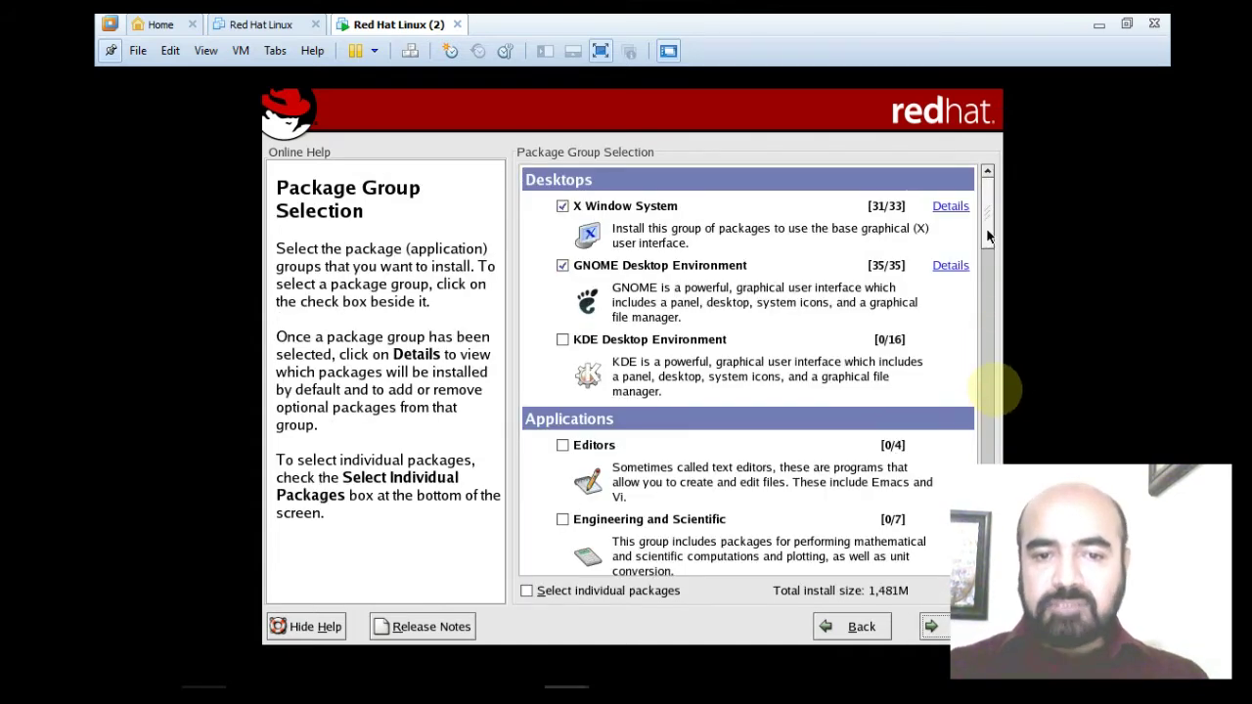
Step: Include the Editors package group from the Applications section in the installation
scroll(988, 237, "down", 1)
left_click_drag(987, 234, 987, 252)
scroll(987, 254, "down", 2)
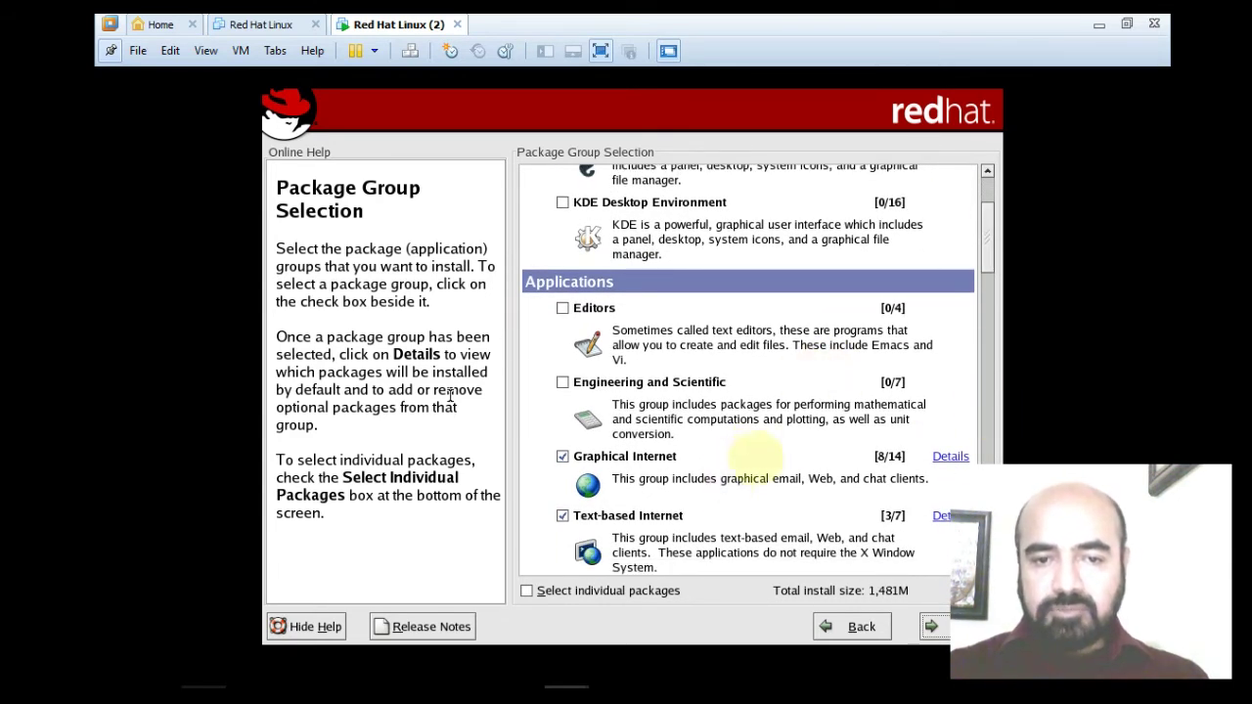
left_click(563, 308)
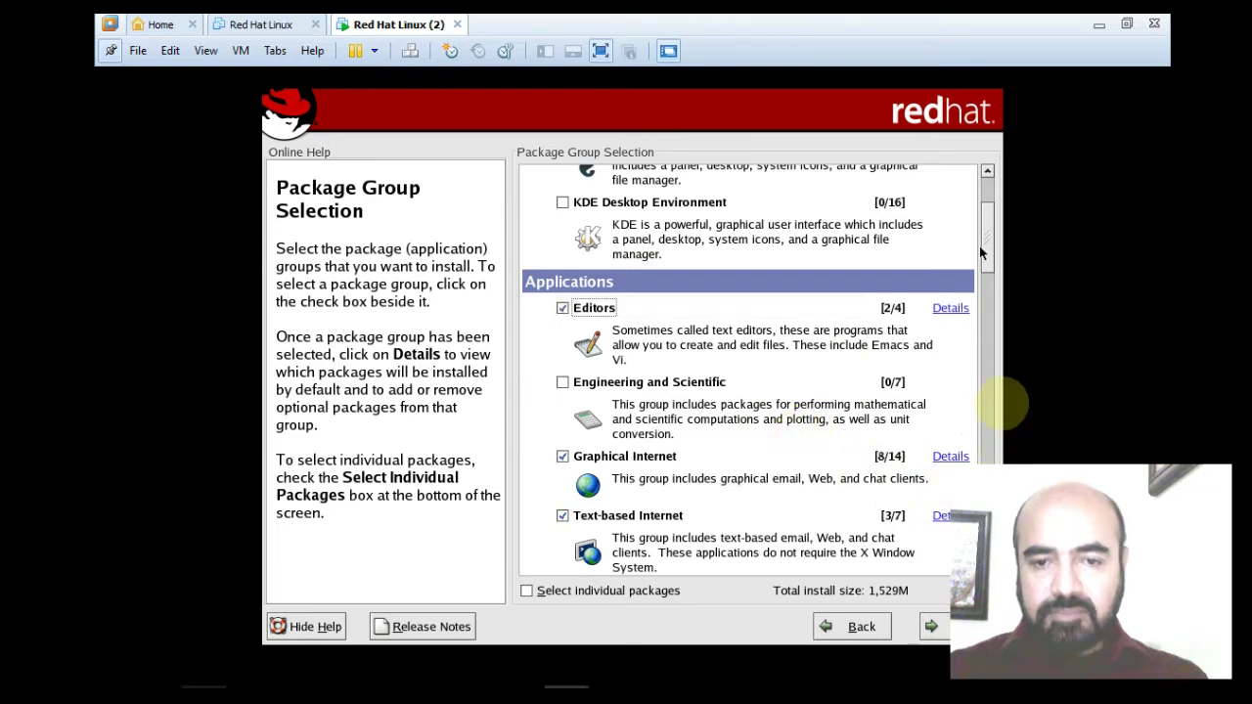
Step: Include the Server Configuration Tools, Windows File Server, FTP Server and SQL Database Server package groups in the installation
left_click_drag(988, 236, 988, 289)
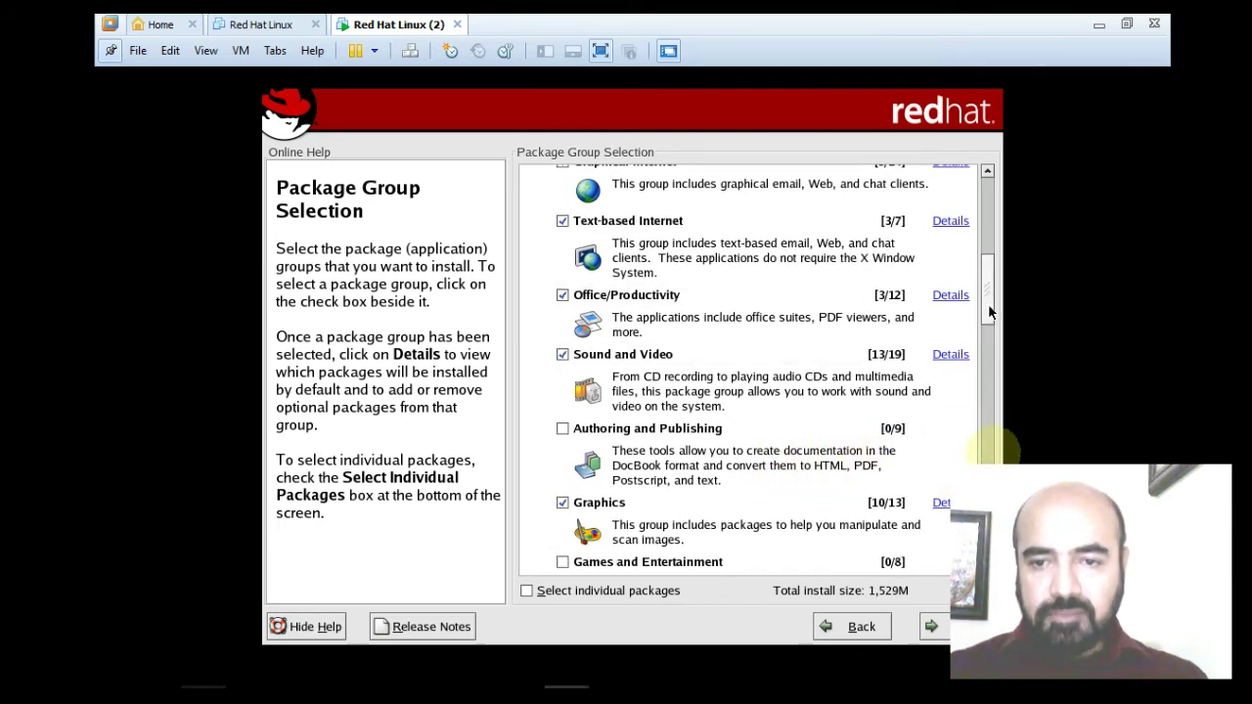
left_click_drag(988, 311, 986, 352)
left_click(563, 342)
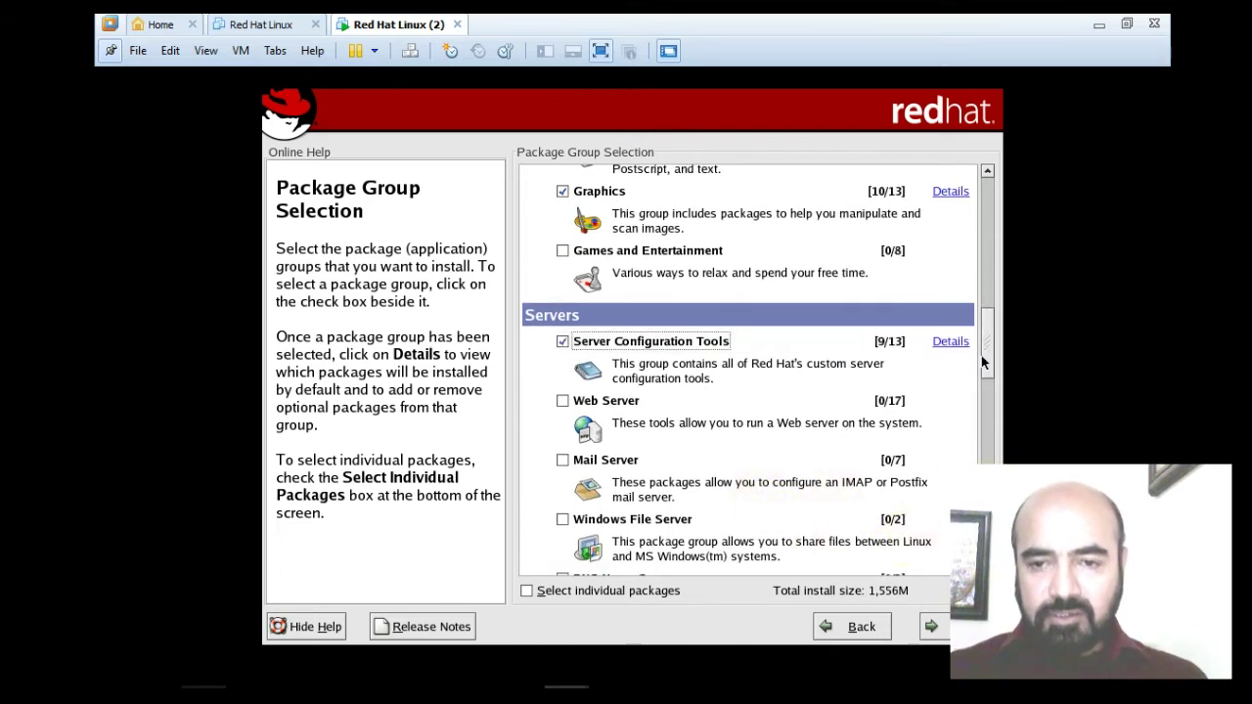
left_click_drag(986, 348, 988, 369)
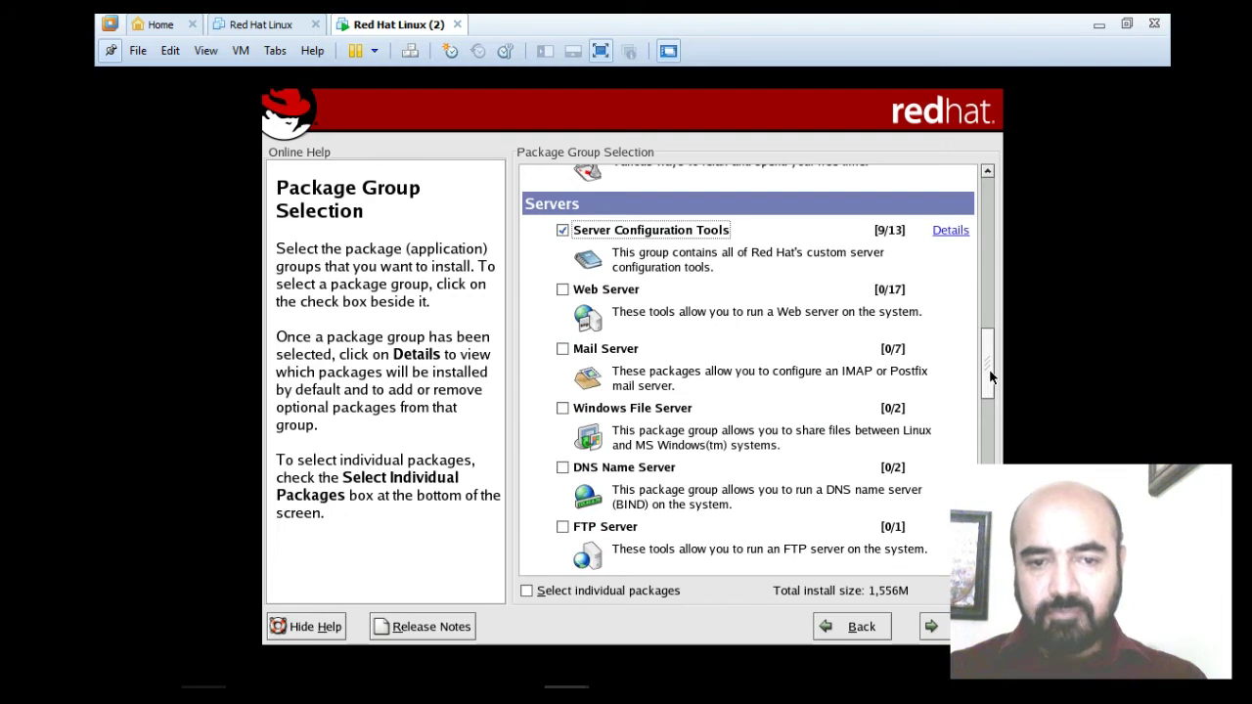
left_click(563, 409)
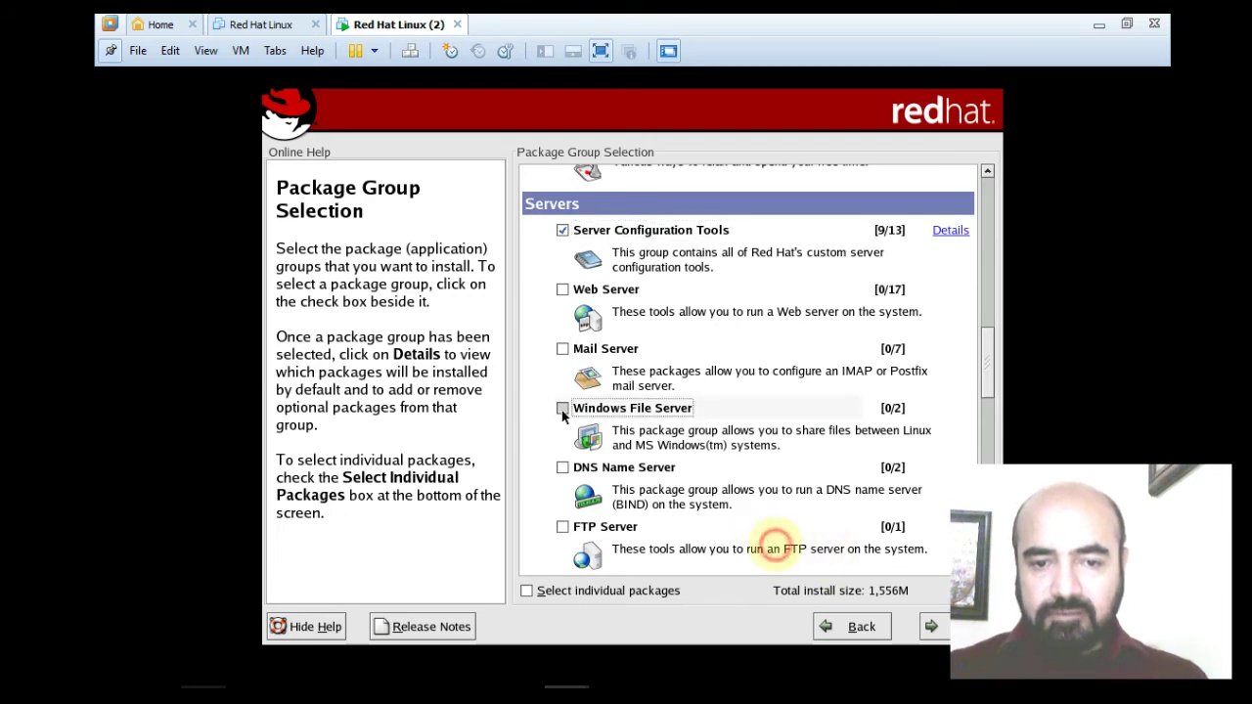
left_click(562, 527)
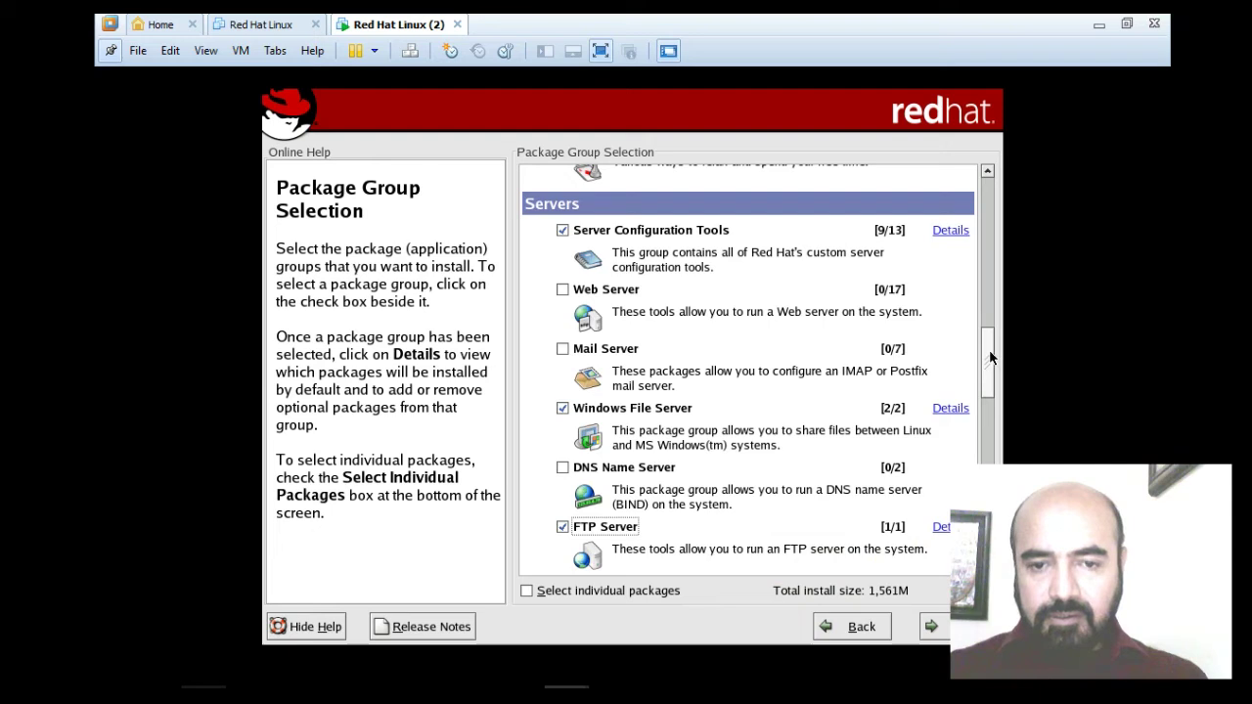
left_click_drag(990, 358, 990, 401)
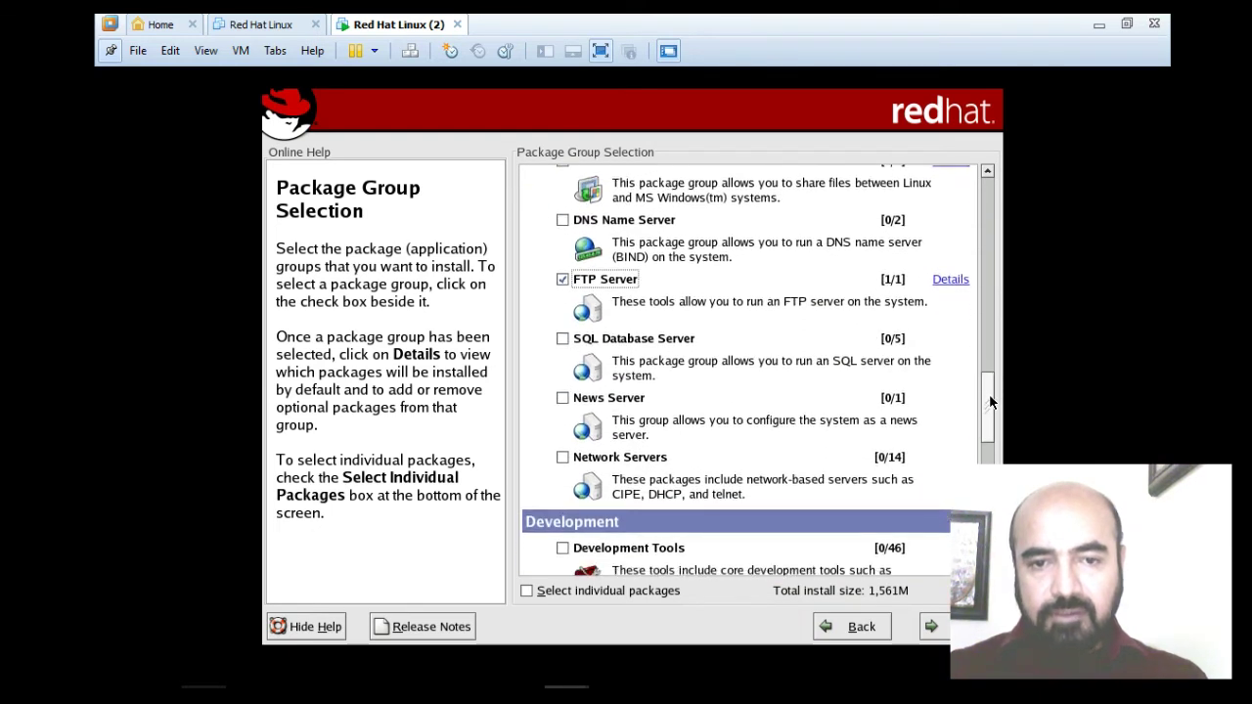
left_click(562, 340)
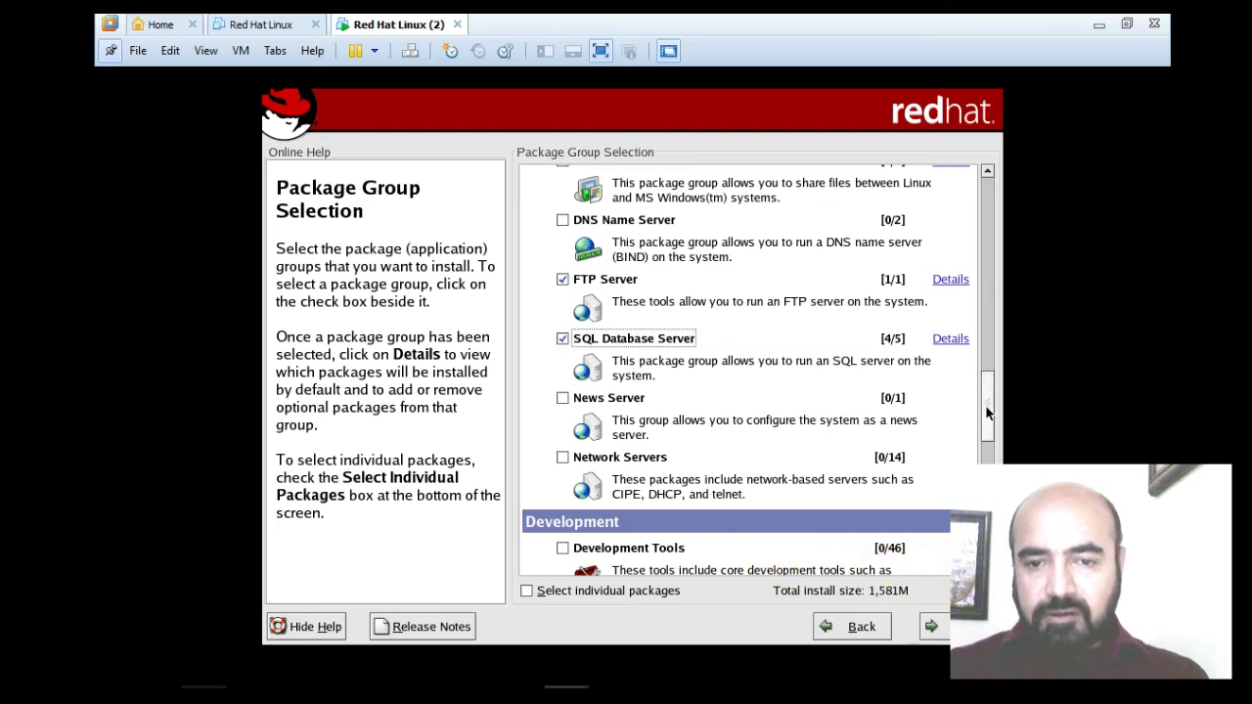
Step: Include the Network Servers package group from the Servers section in the installation
left_click_drag(986, 413, 988, 423)
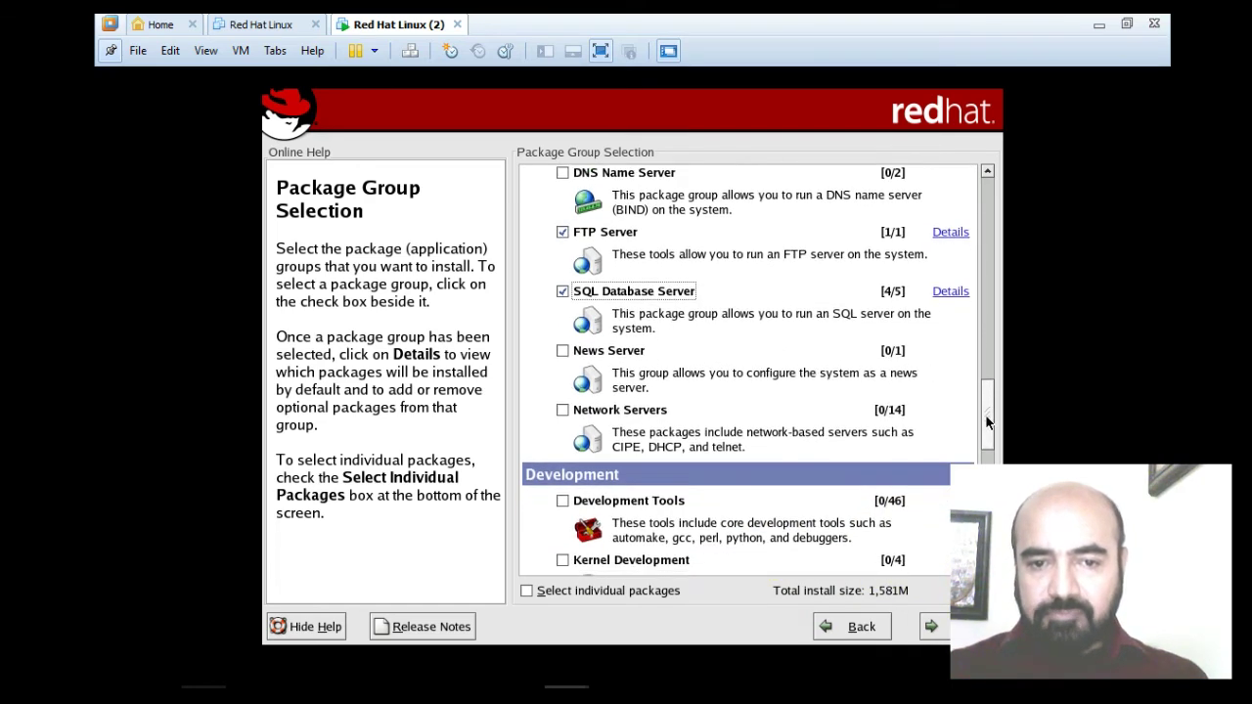
left_click(561, 411)
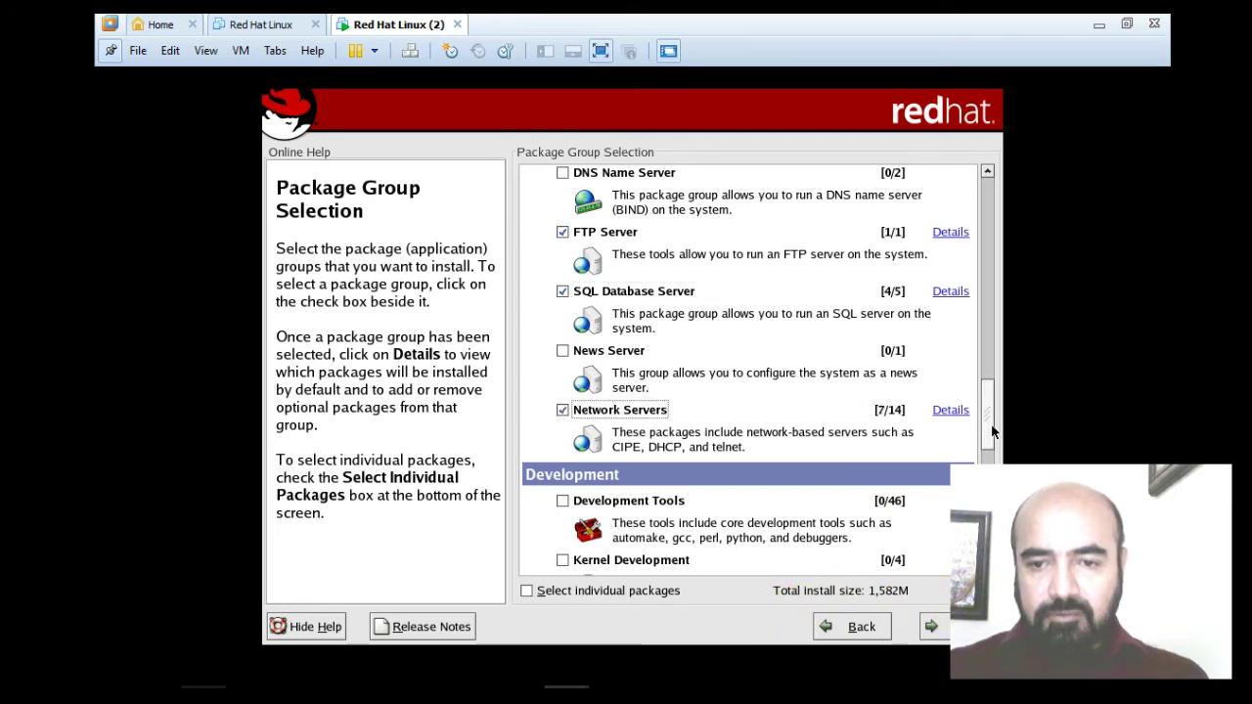
left_click_drag(991, 425, 990, 425)
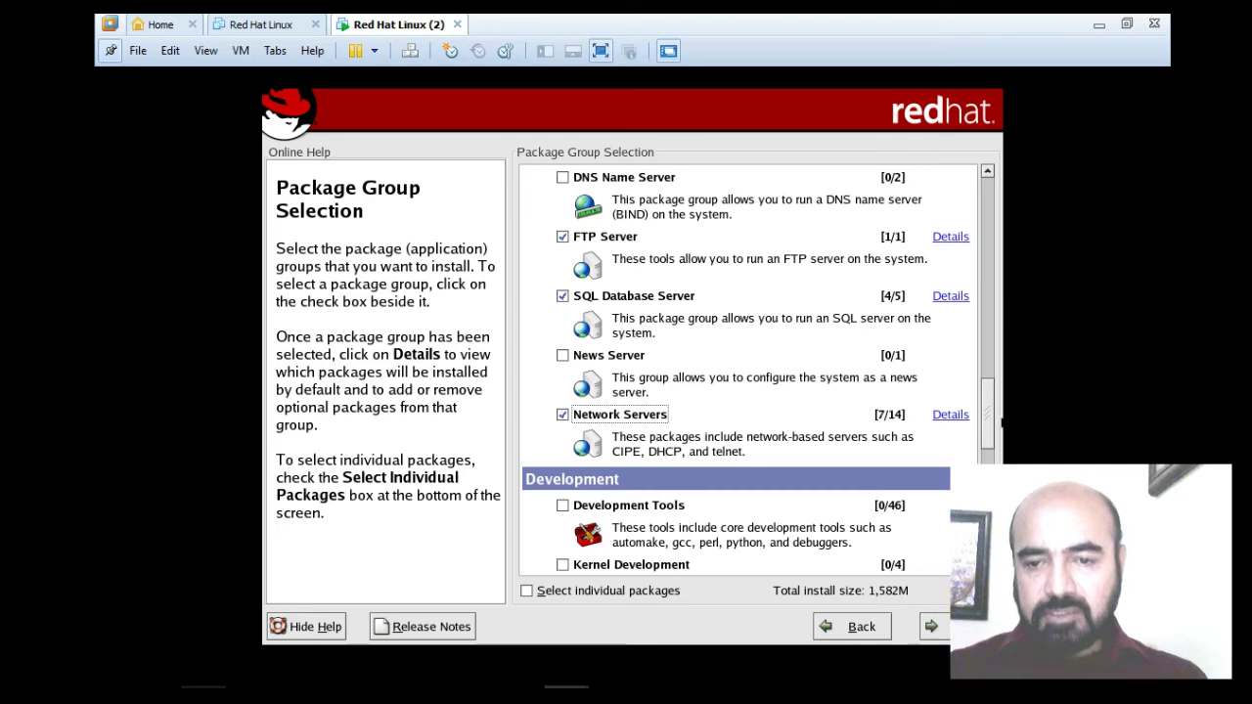
Step: Include the Administration Tools and System Tools package groups from the System section in the installation
left_click_drag(988, 416, 1000, 494)
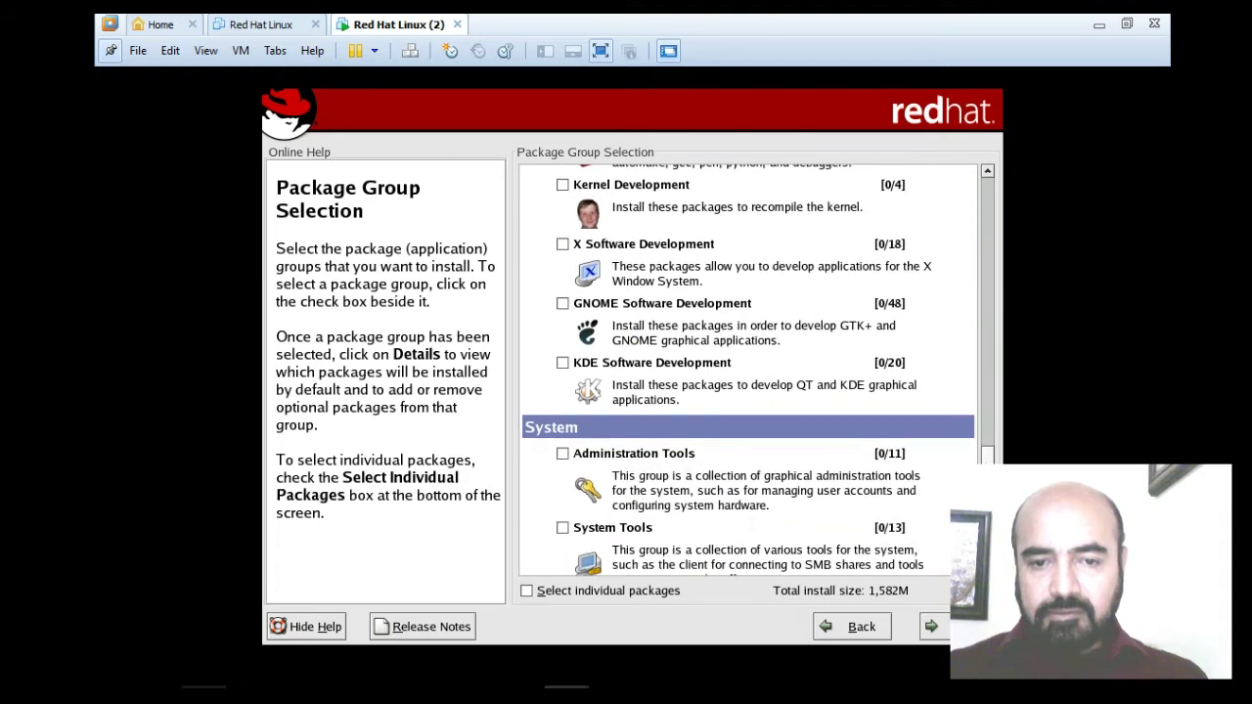
scroll(733, 382, "down", 2)
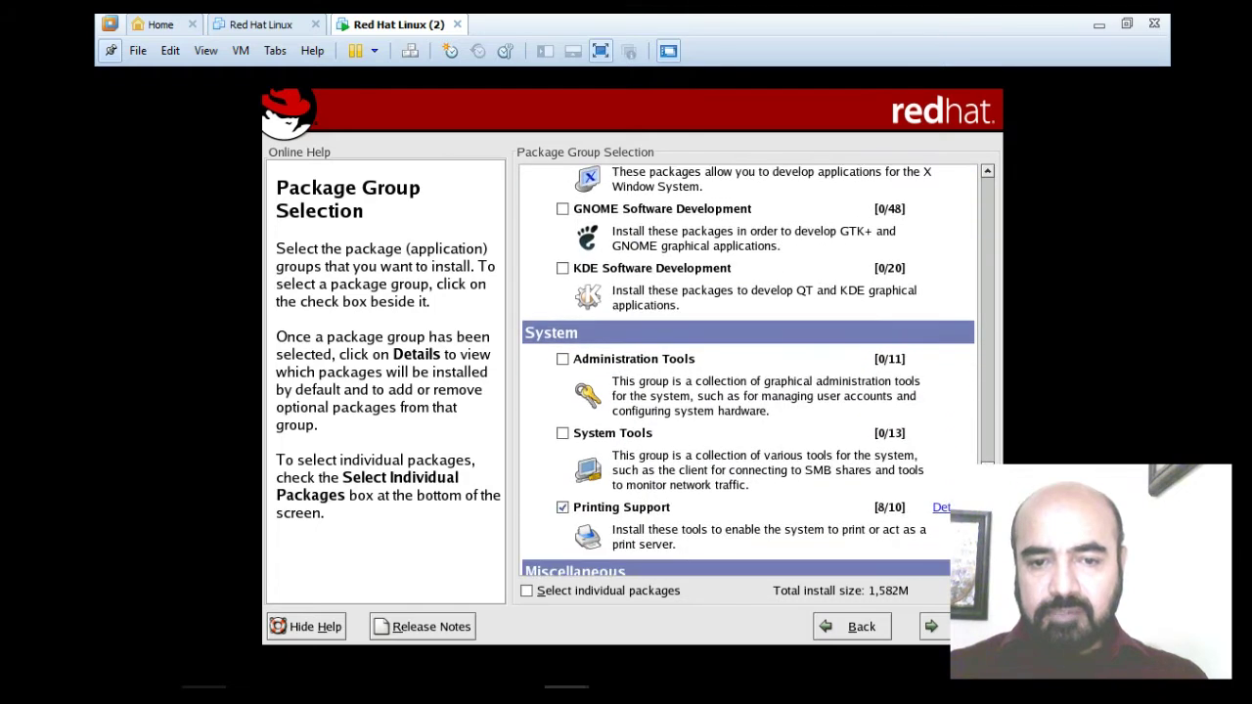
left_click(564, 363)
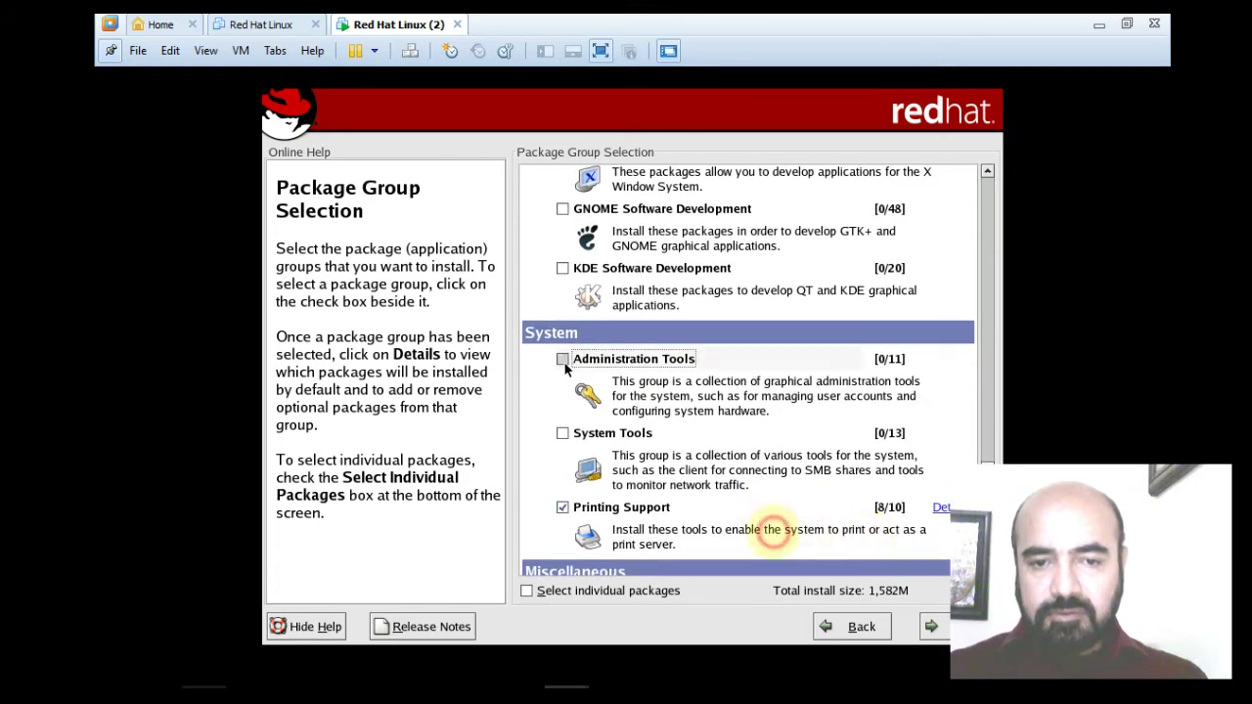
left_click(564, 434)
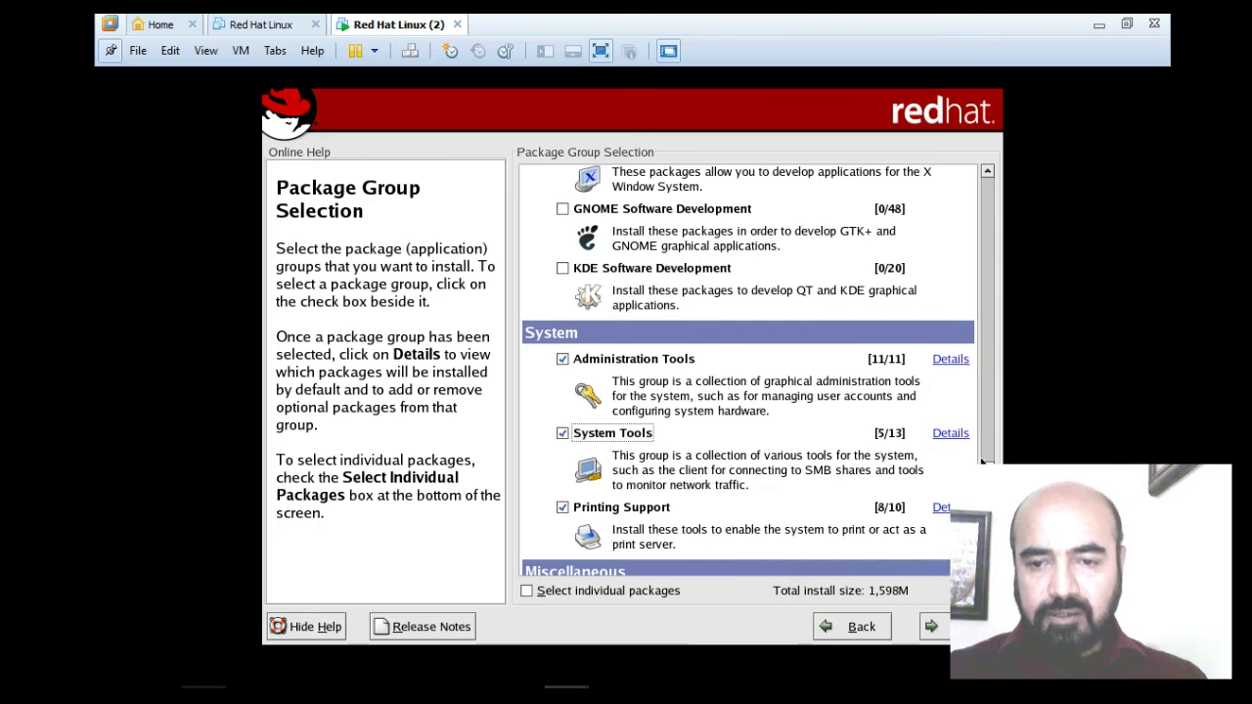
scroll(982, 456, "down", 3)
scroll(748, 372, "down", 1)
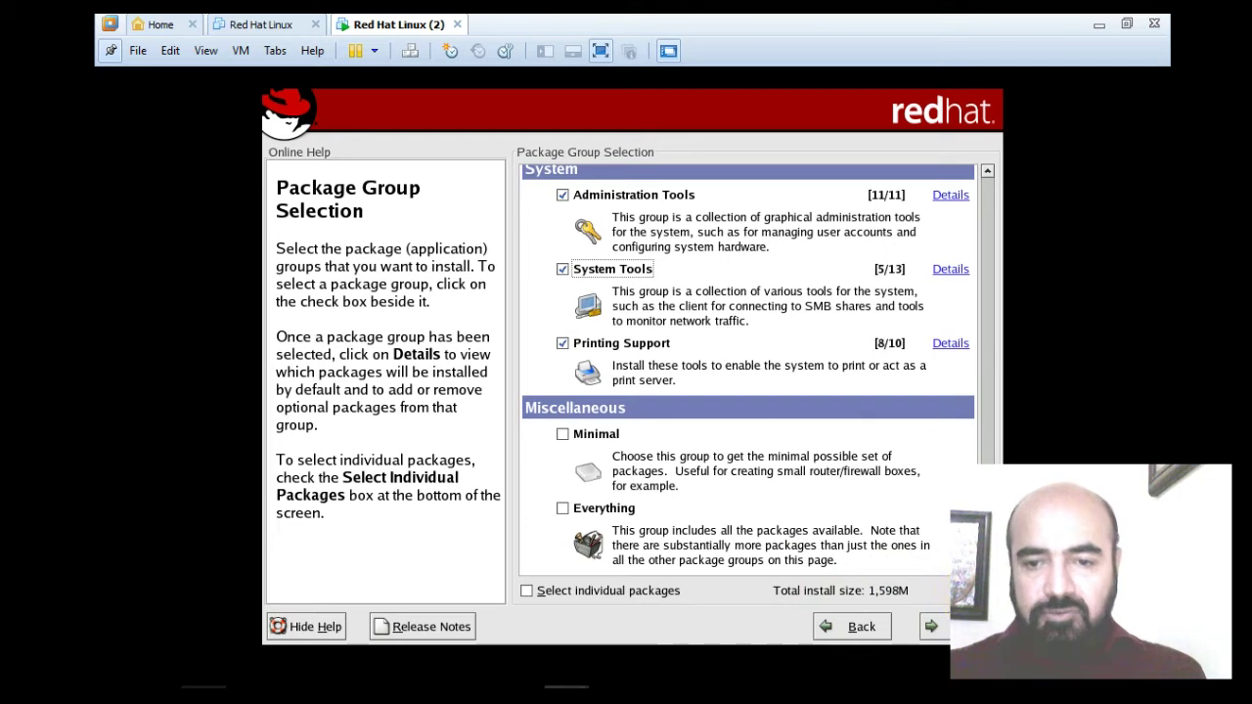
Step: Add the optional XEmacs and vim-X11 packages to the Editors package group
scroll(749, 372, "up", 4)
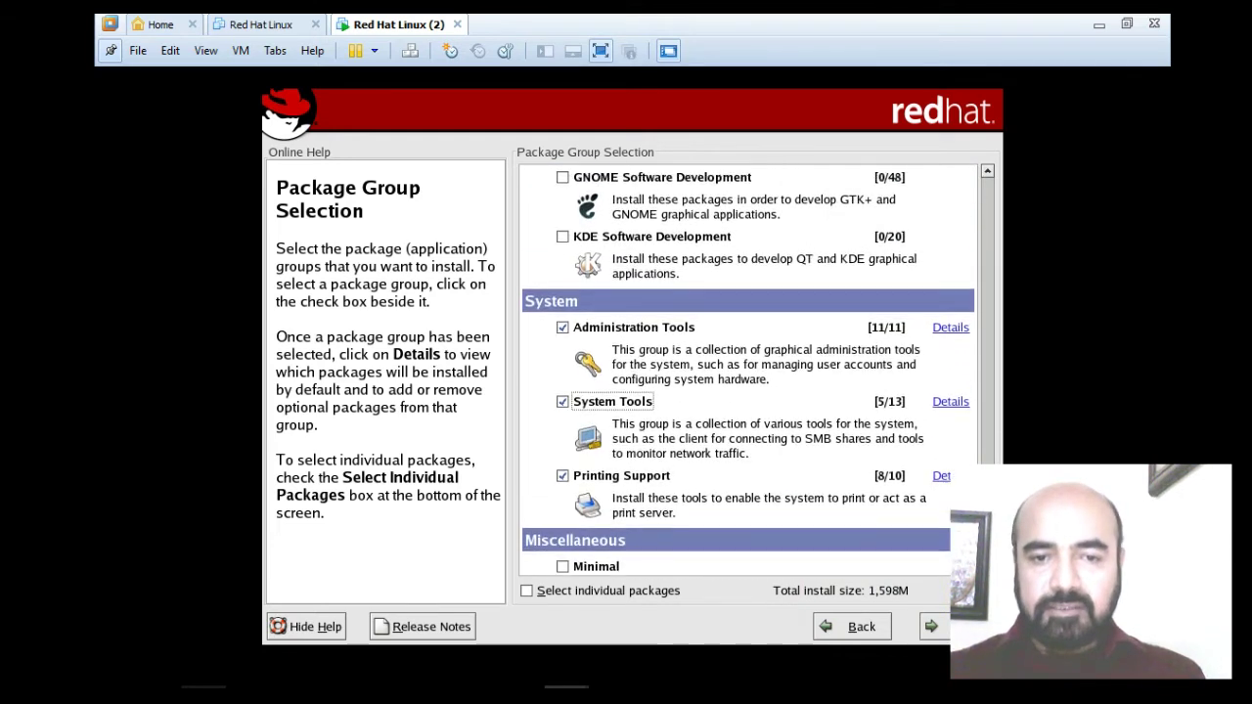
scroll(982, 416, "up", 5)
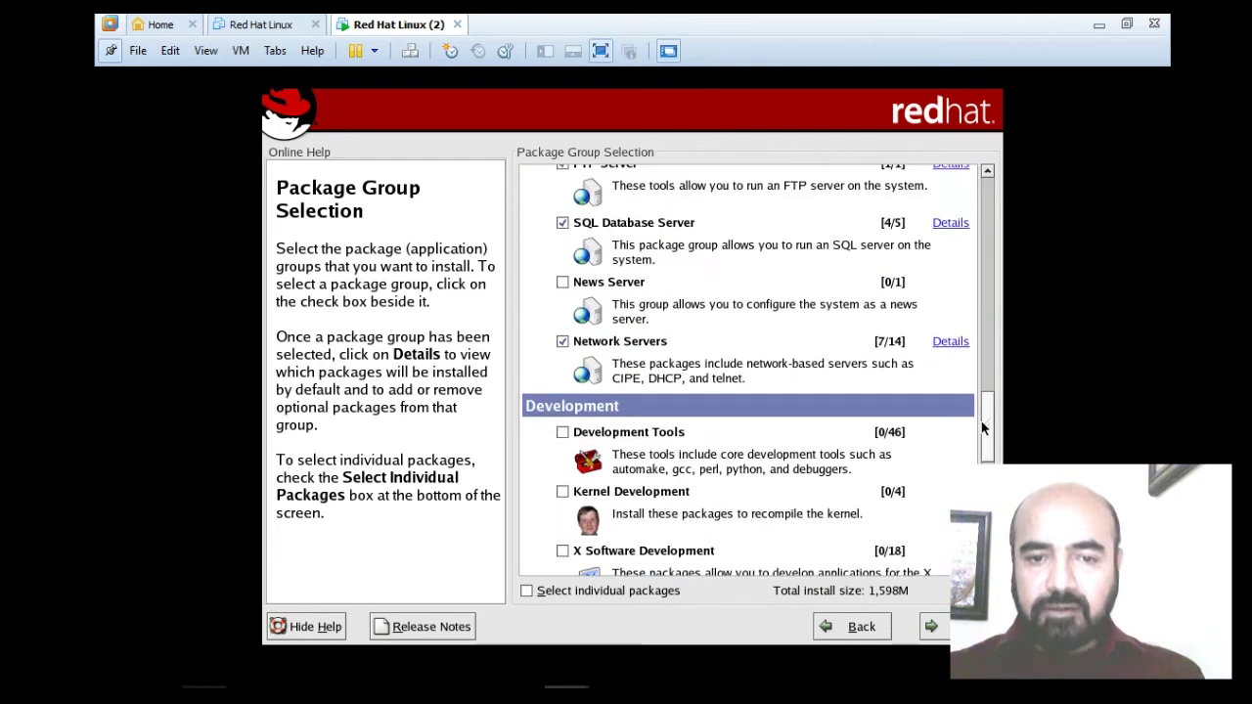
left_click_drag(982, 416, 967, 249)
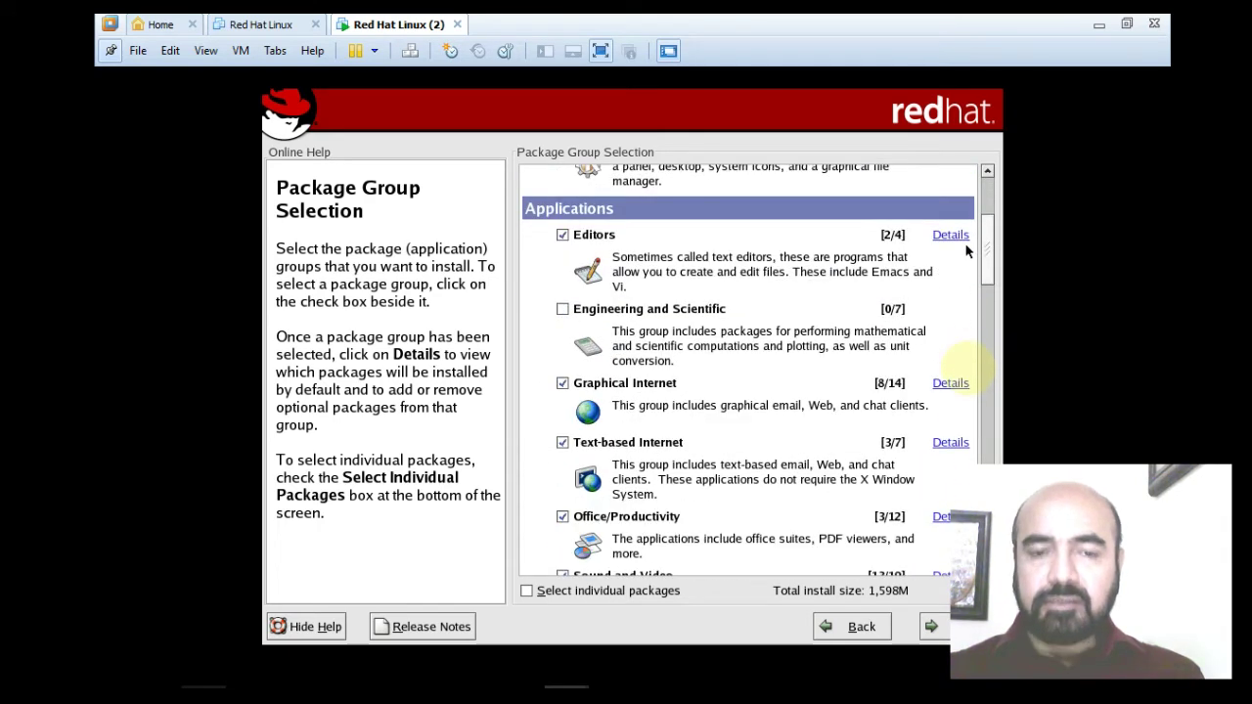
scroll(966, 252, "down", 1)
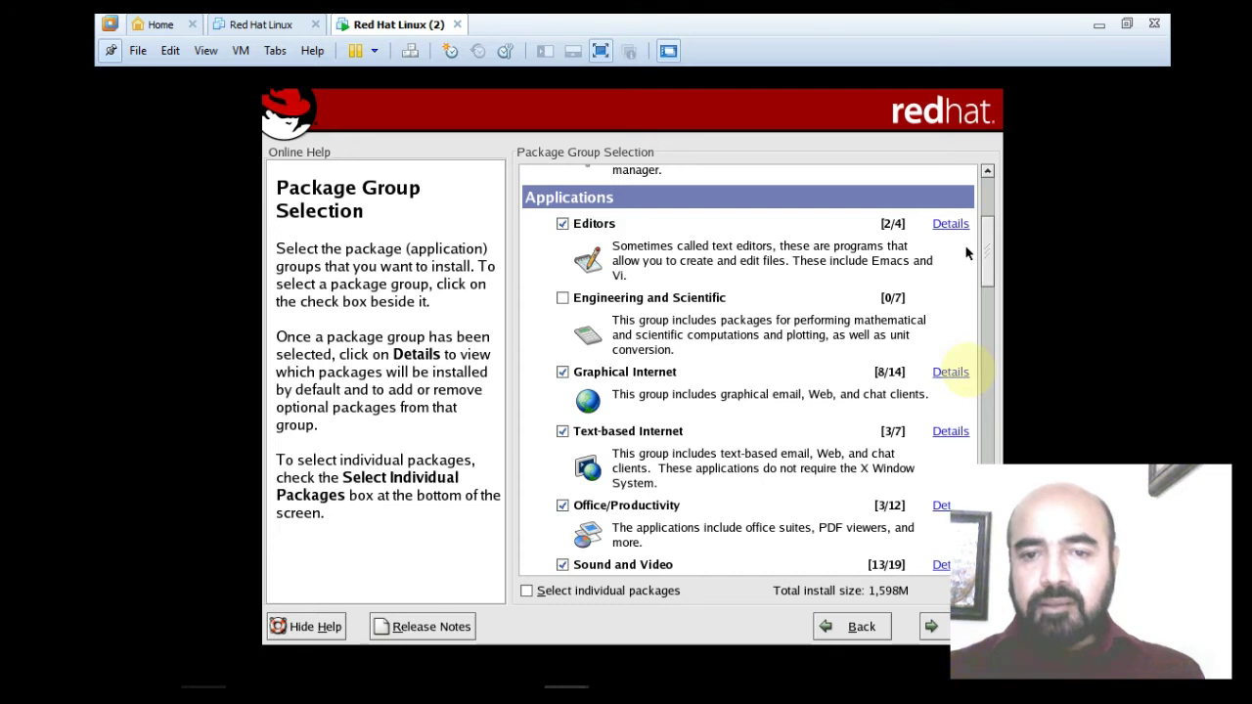
scroll(966, 253, "up", 5)
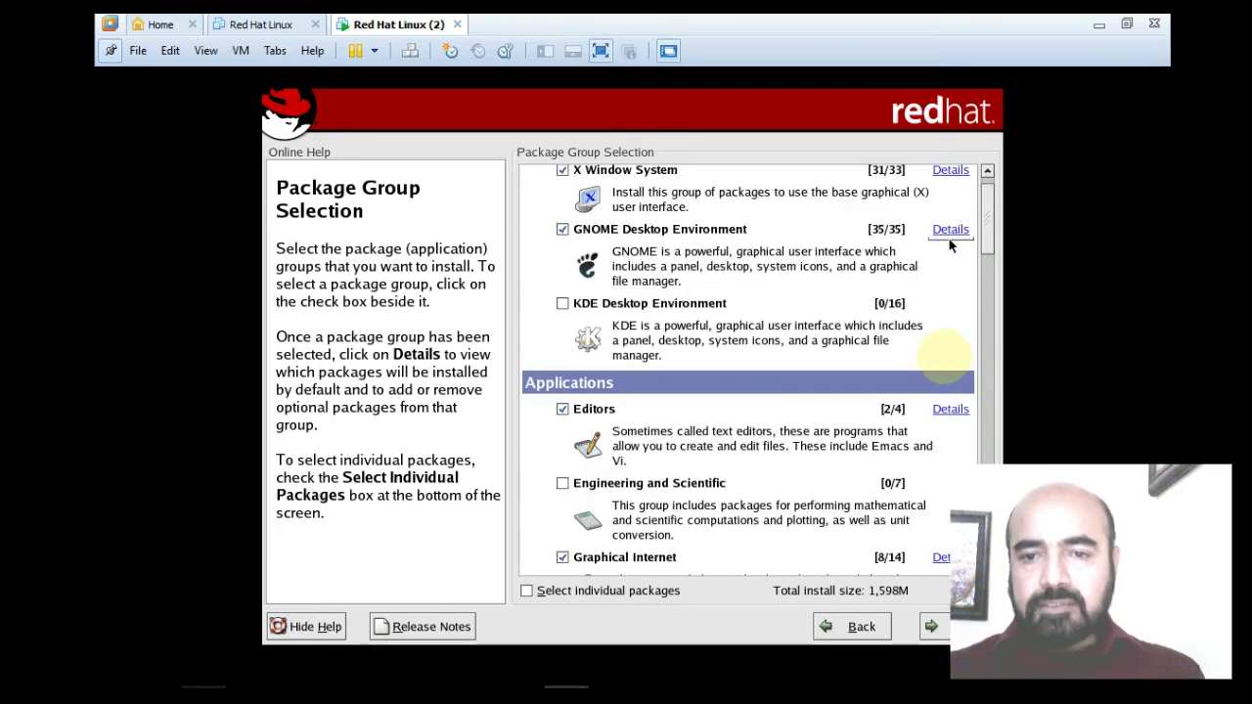
left_click(949, 411)
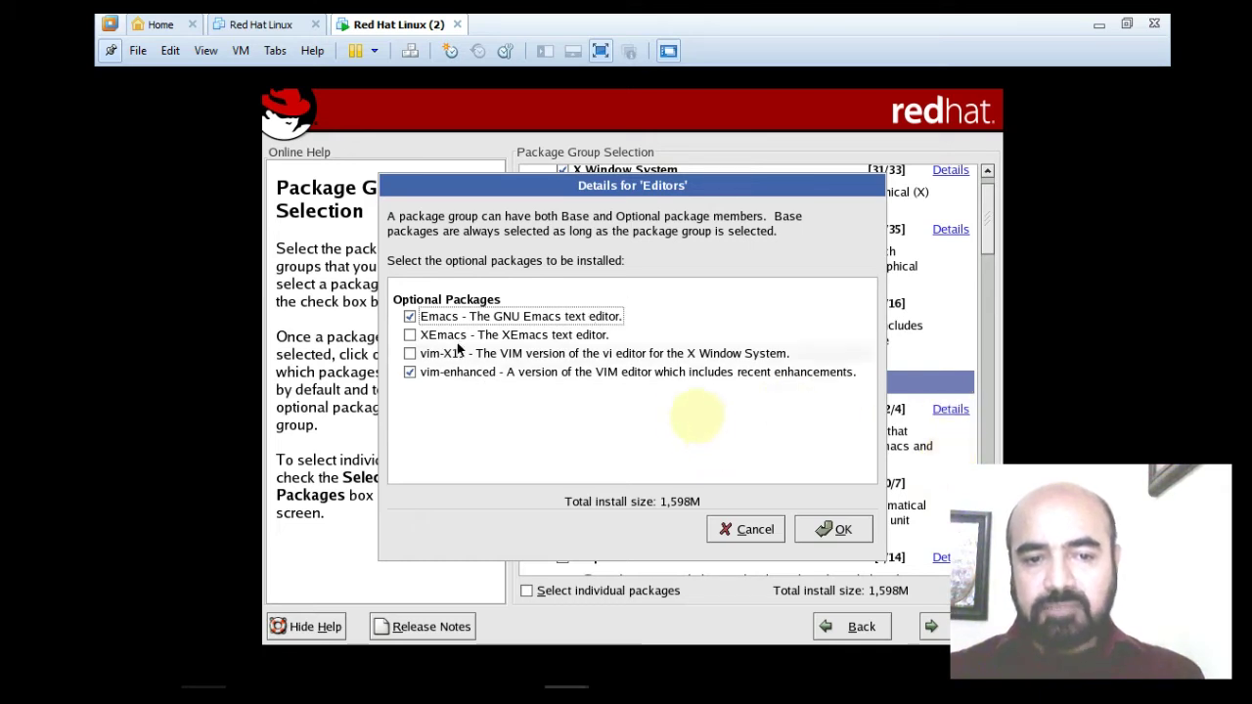
left_click(410, 335)
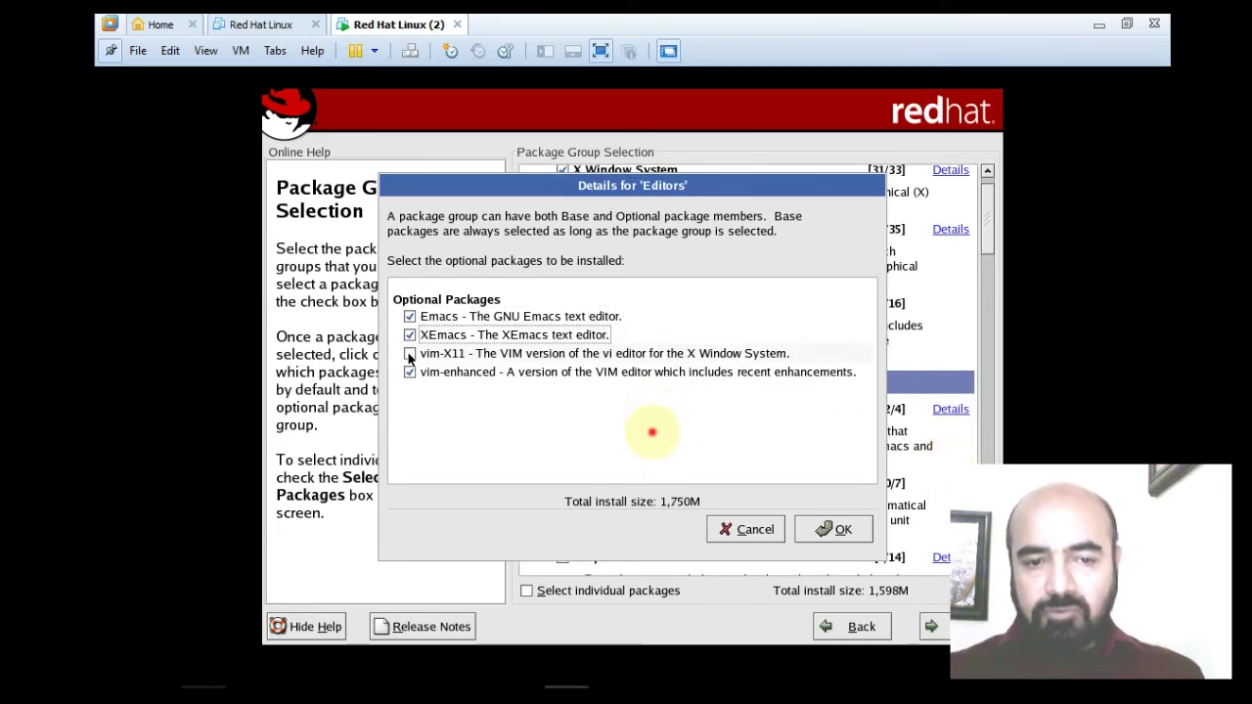
left_click(410, 354)
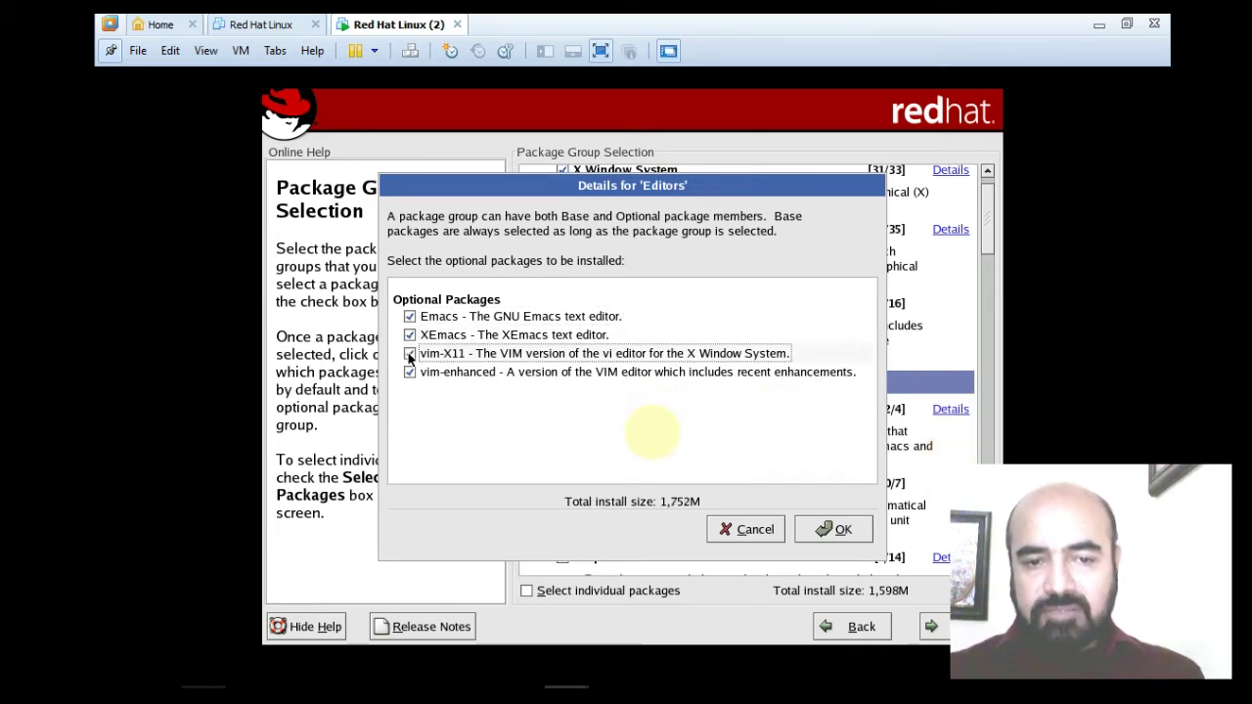
left_click(820, 531)
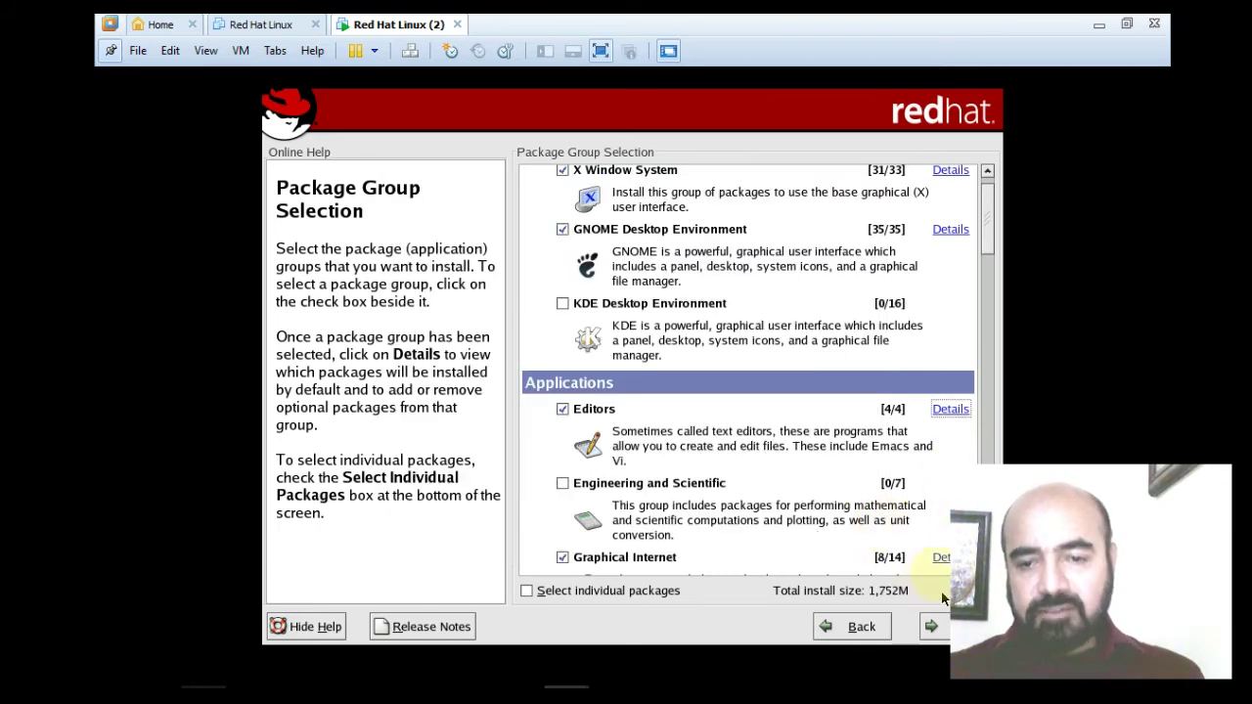
Step: Review the optional packages of the Office/Productivity group and close its details without changing the selection
left_click(943, 560)
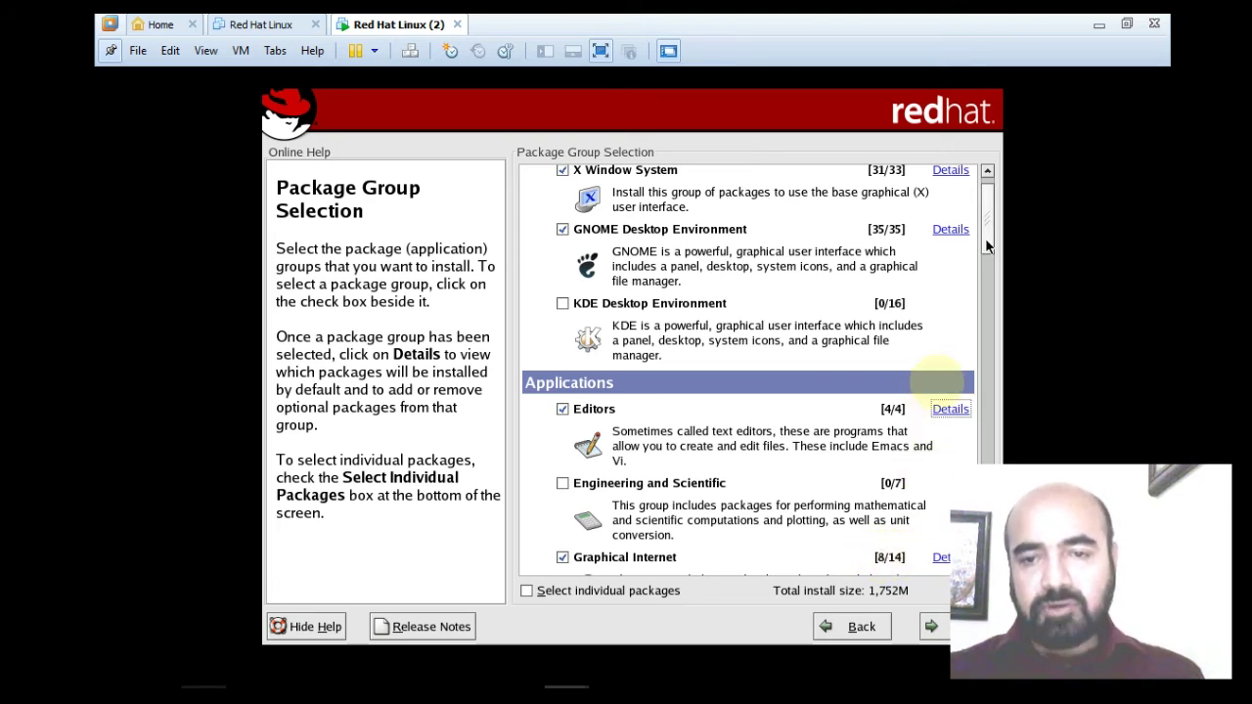
left_click_drag(985, 237, 993, 307)
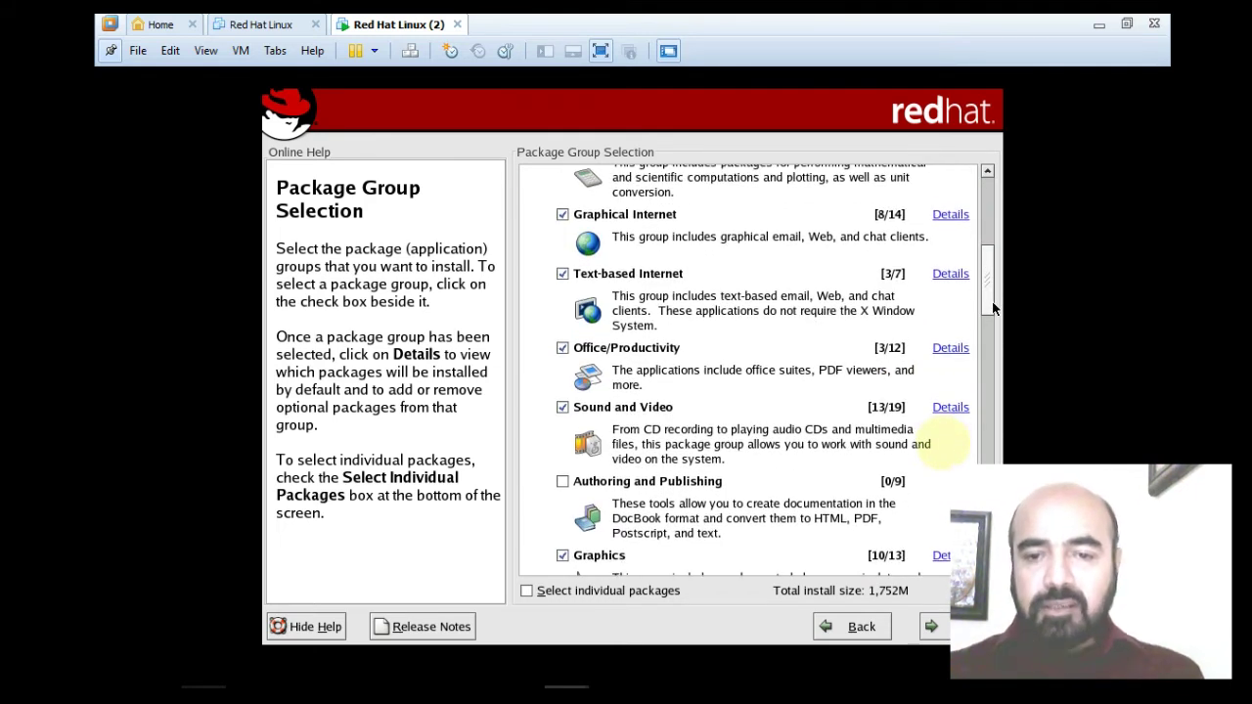
left_click(947, 350)
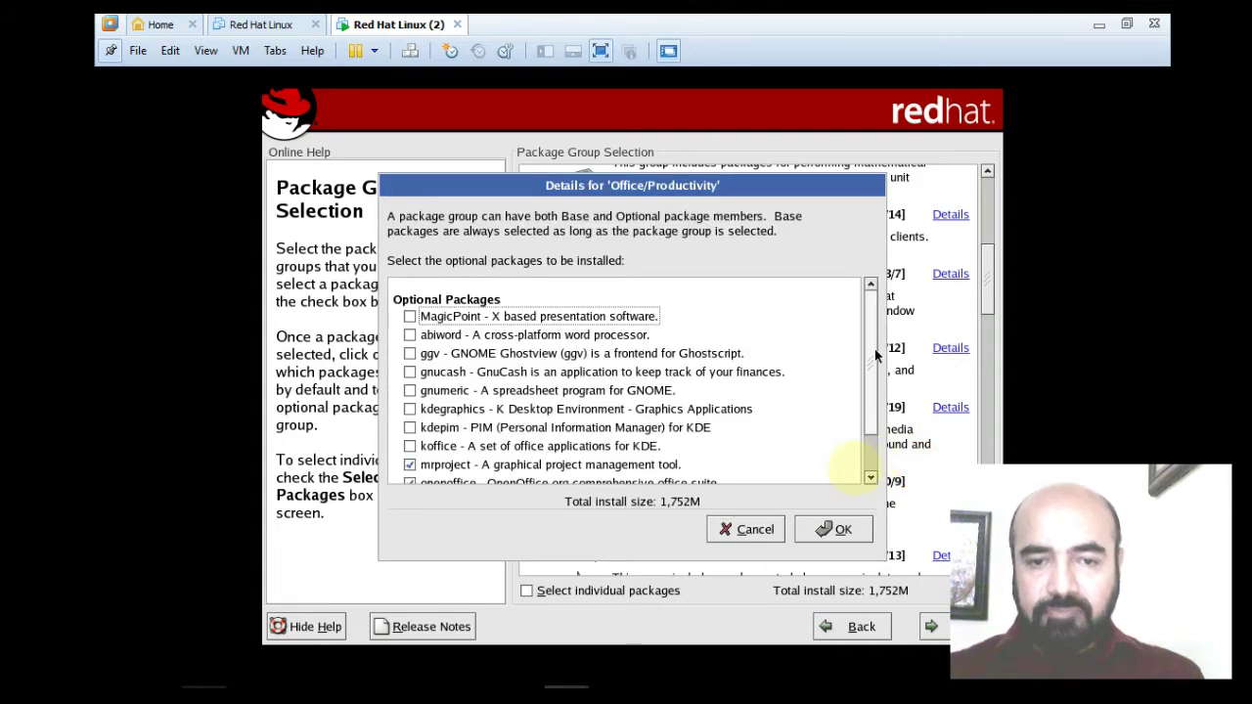
left_click(870, 477)
scroll(870, 379, "down", 1)
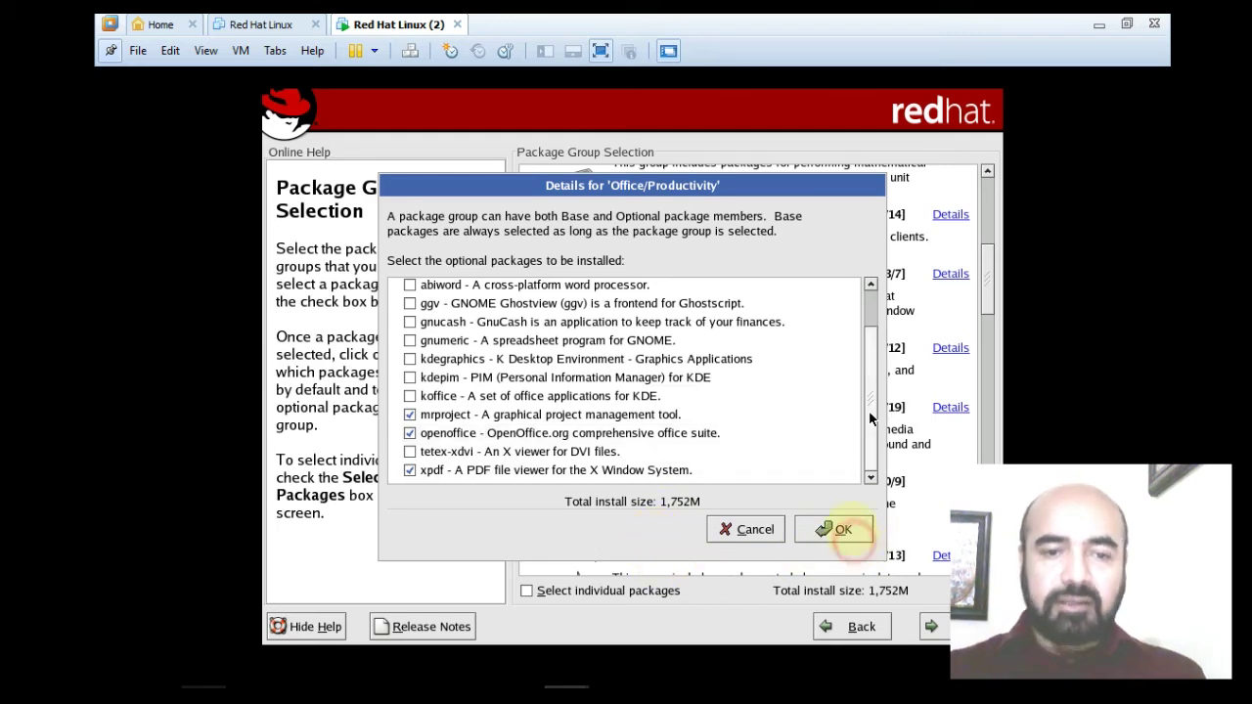
scroll(861, 340, "up", 2)
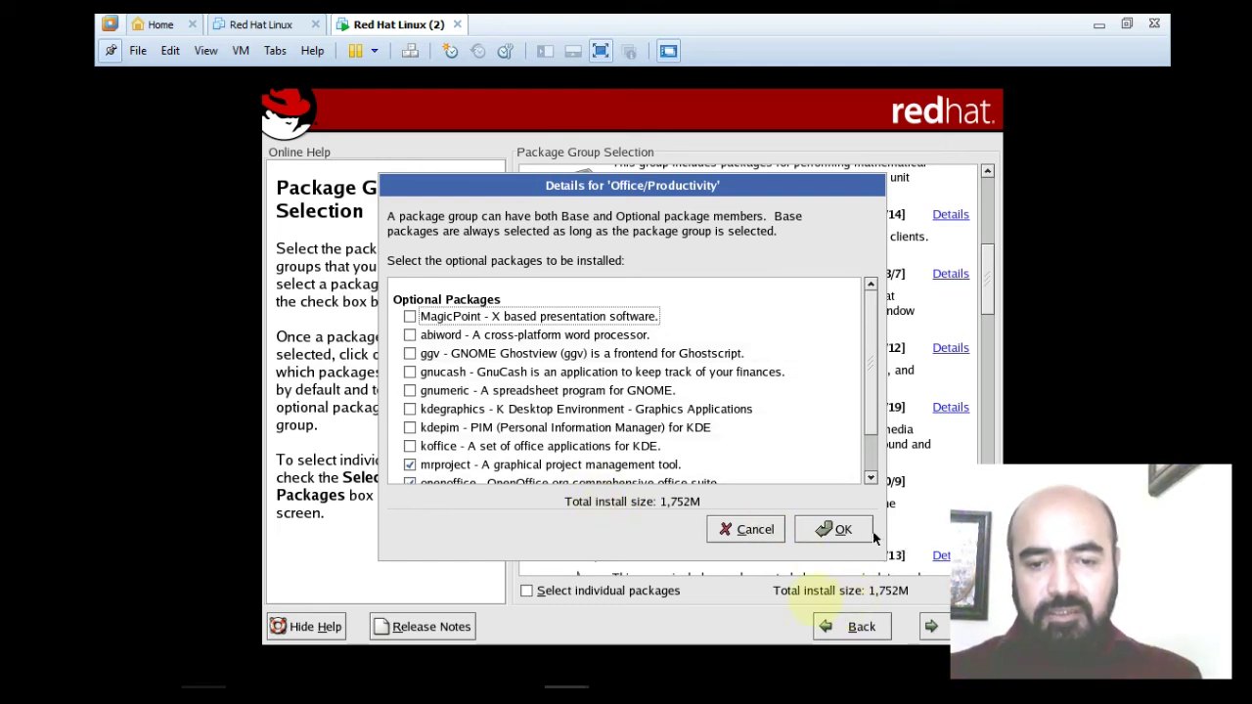
left_click(774, 537)
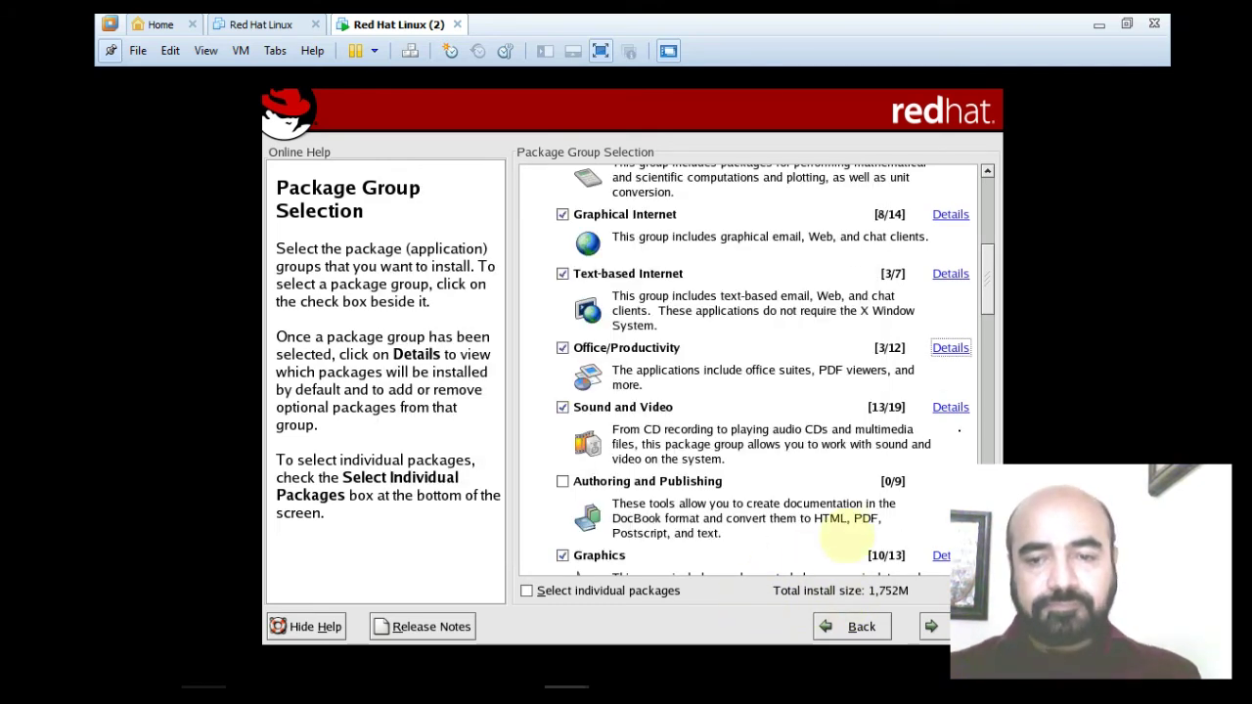
Step: Examine the optional packages of the System Tools group and keep its default selection
left_click_drag(987, 279, 987, 435)
scroll(886, 565, "down", 5)
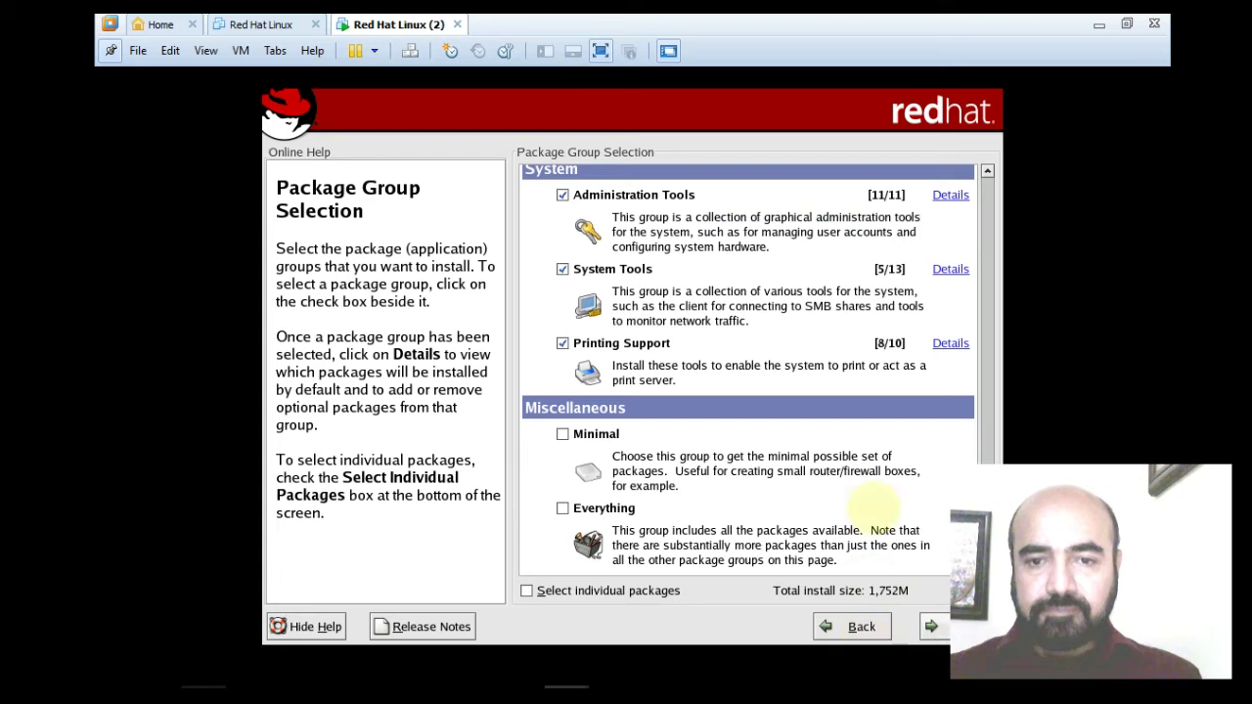
left_click(949, 270)
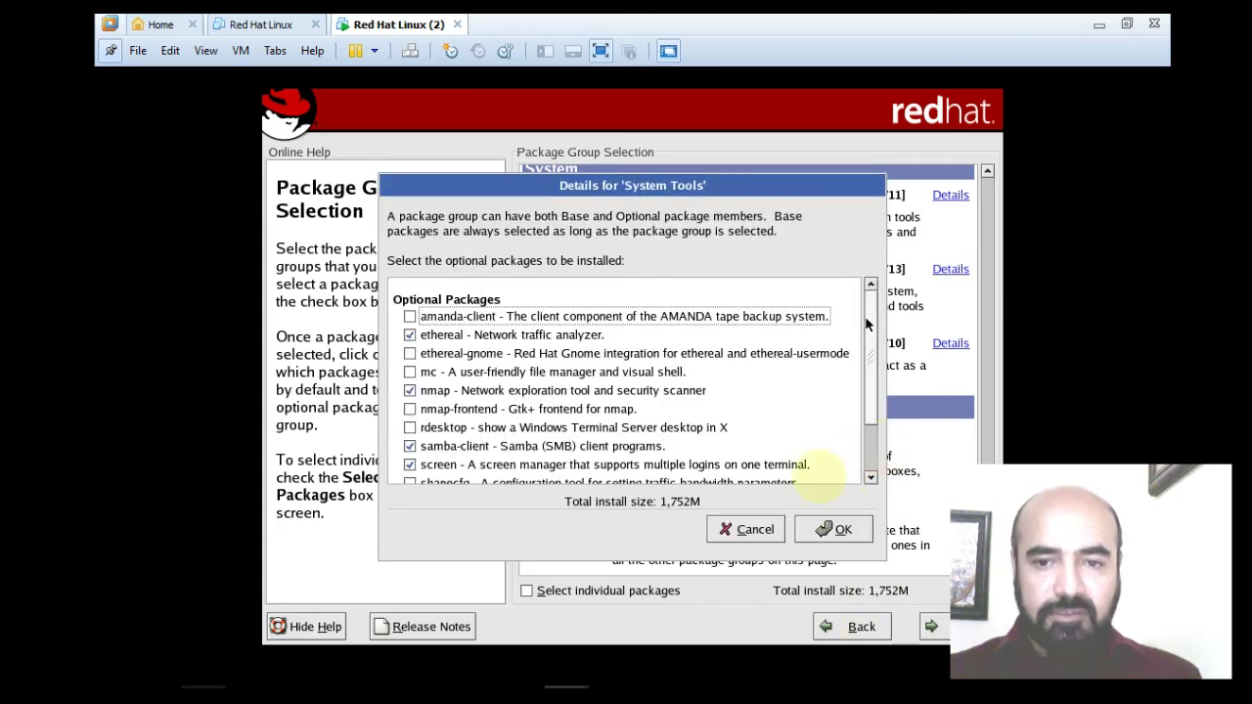
left_click(827, 476)
left_click_drag(873, 319, 873, 367)
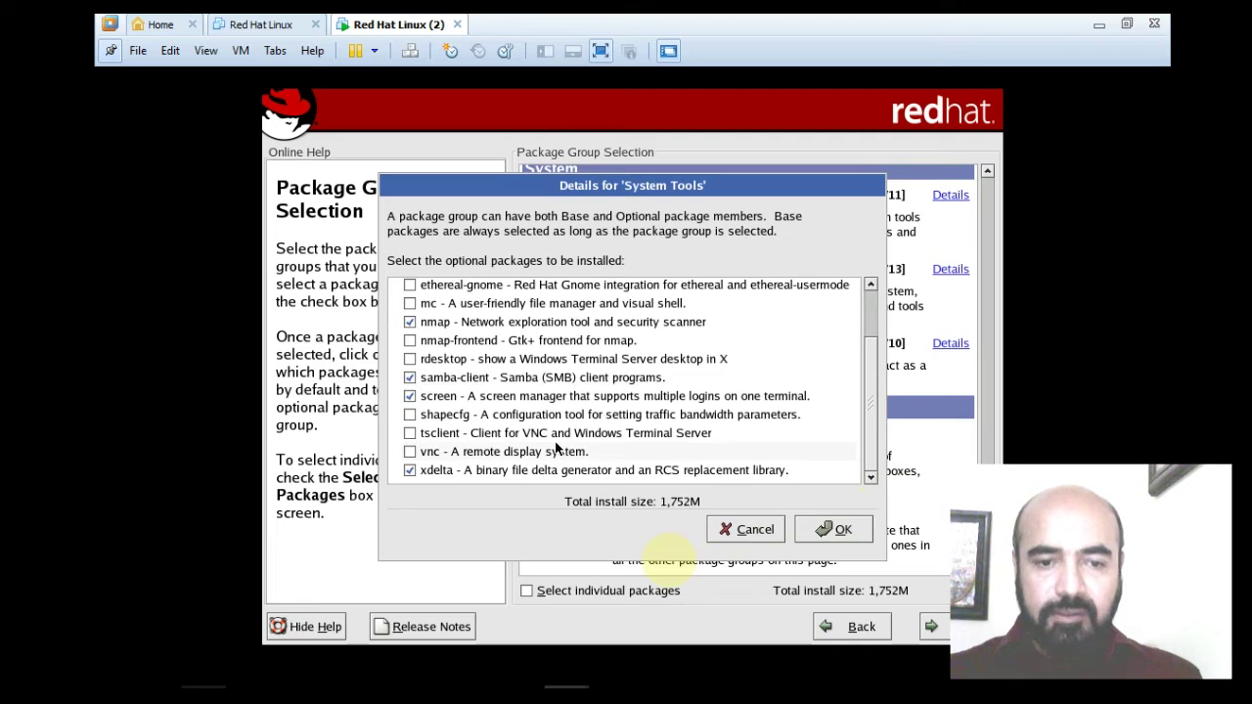
left_click(821, 531)
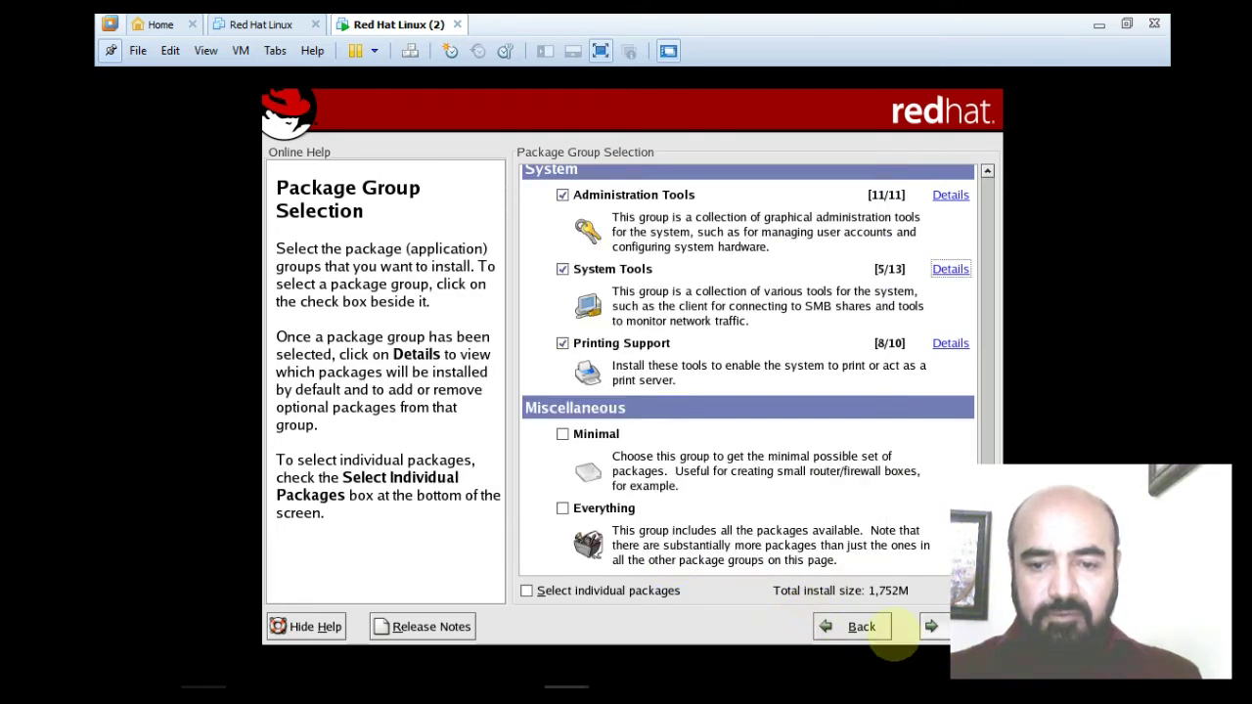
Step: Accept the package group selection and begin installing Red Hat Linux
left_click(930, 626)
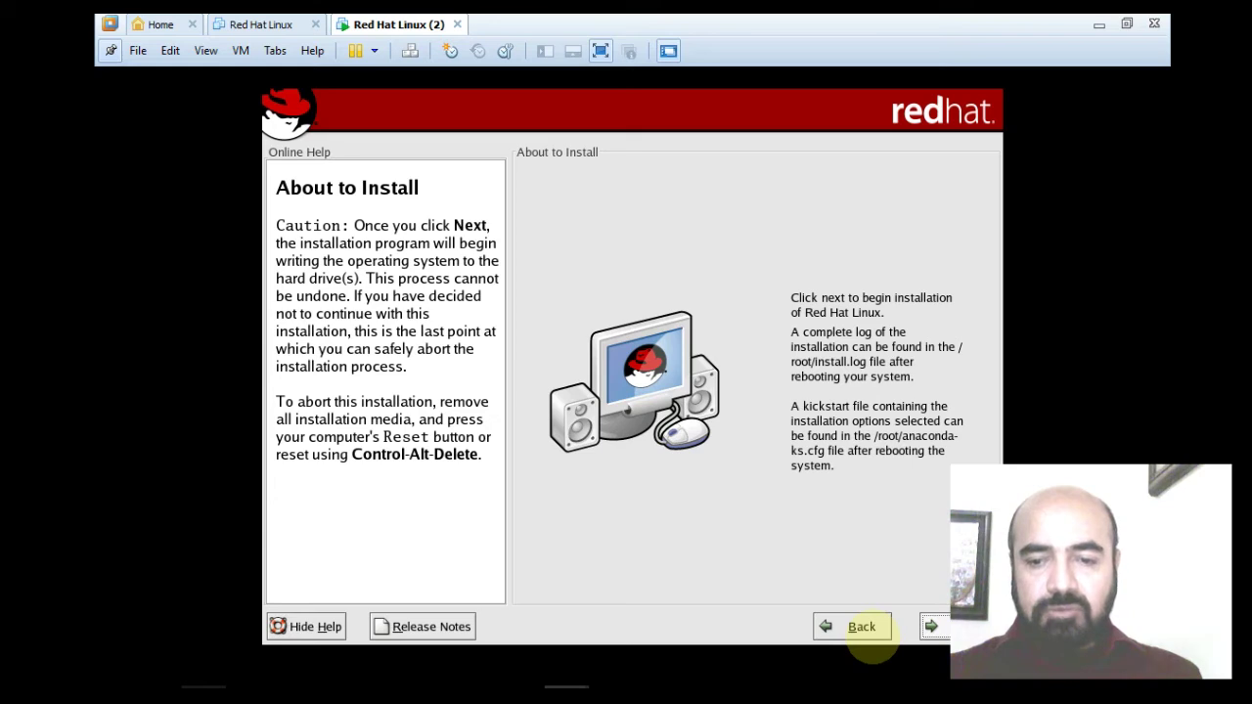
left_click(872, 637)
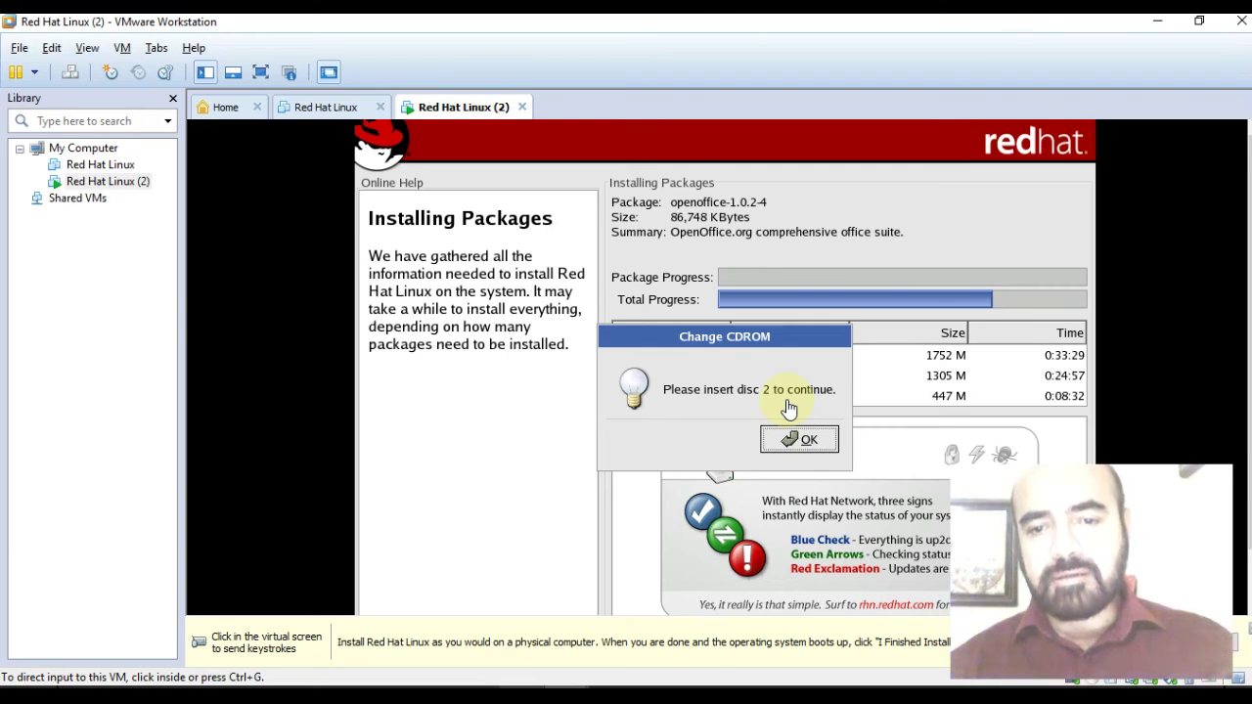
Step: Load the rhl9disk2_i386 ISO image from the Red Hat Linux 9 folder into the virtual CD/DVD drive and connect the drive
left_click(1200, 21)
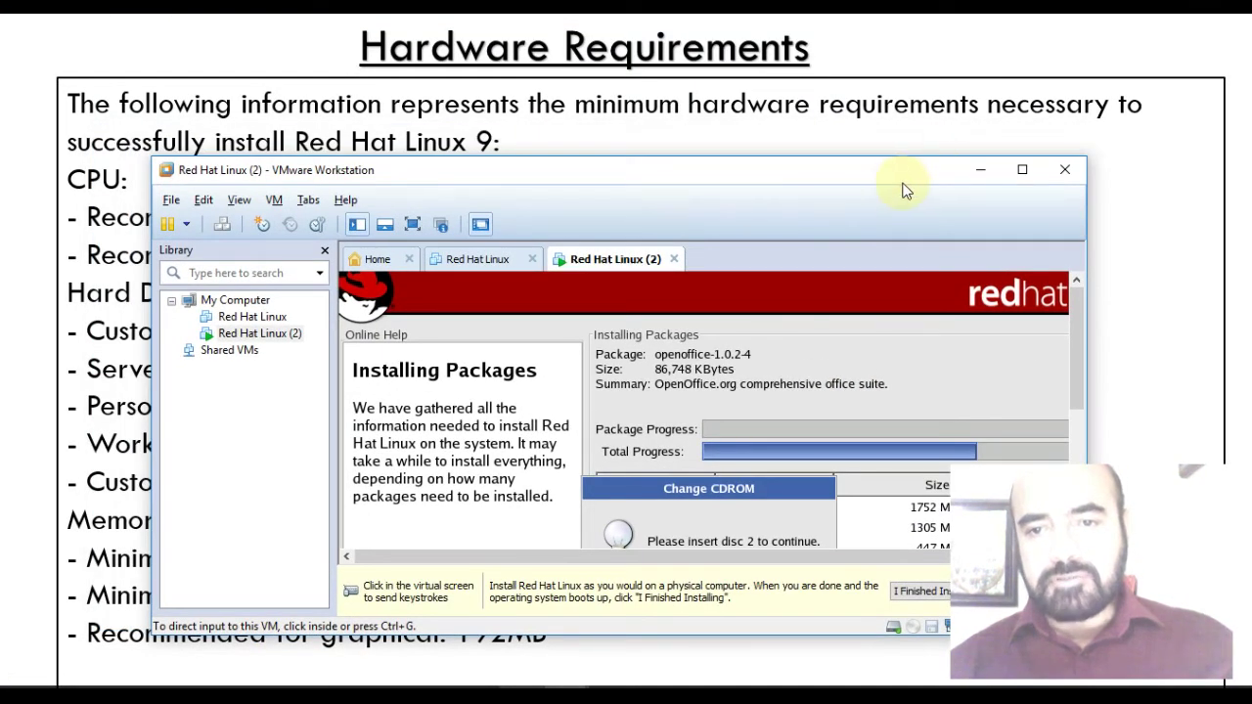
left_click_drag(900, 168, 770, 96)
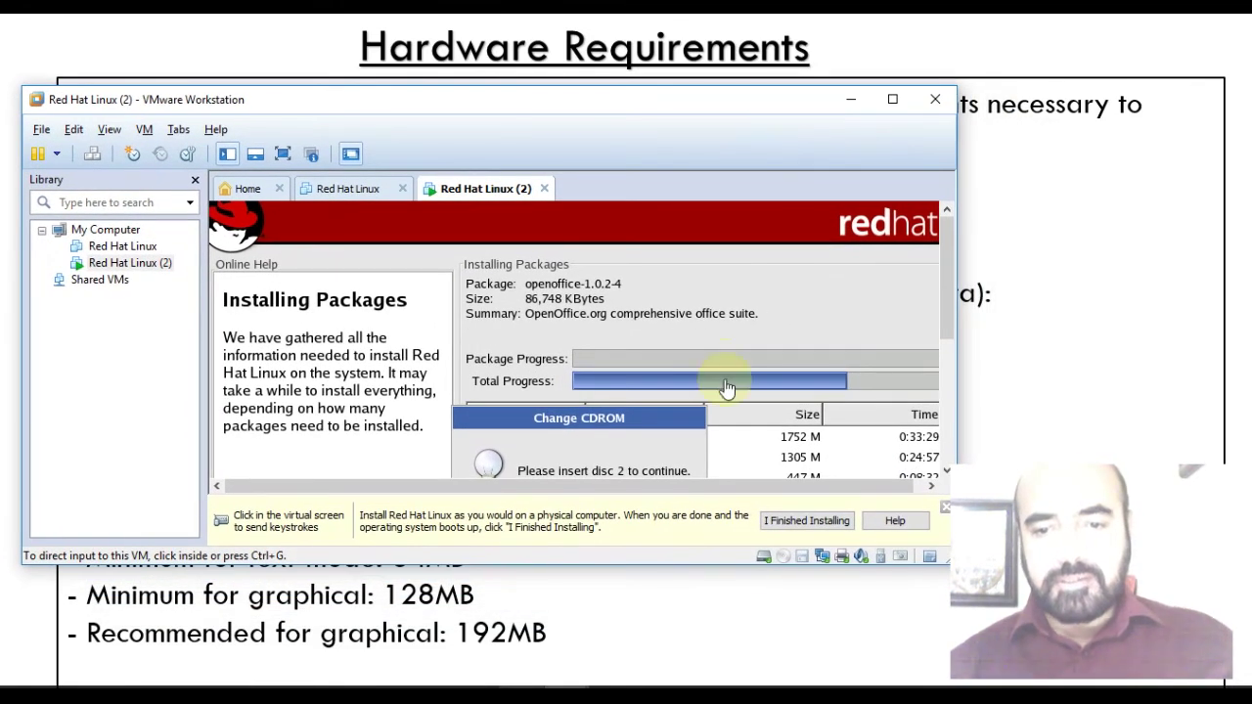
left_click(784, 557)
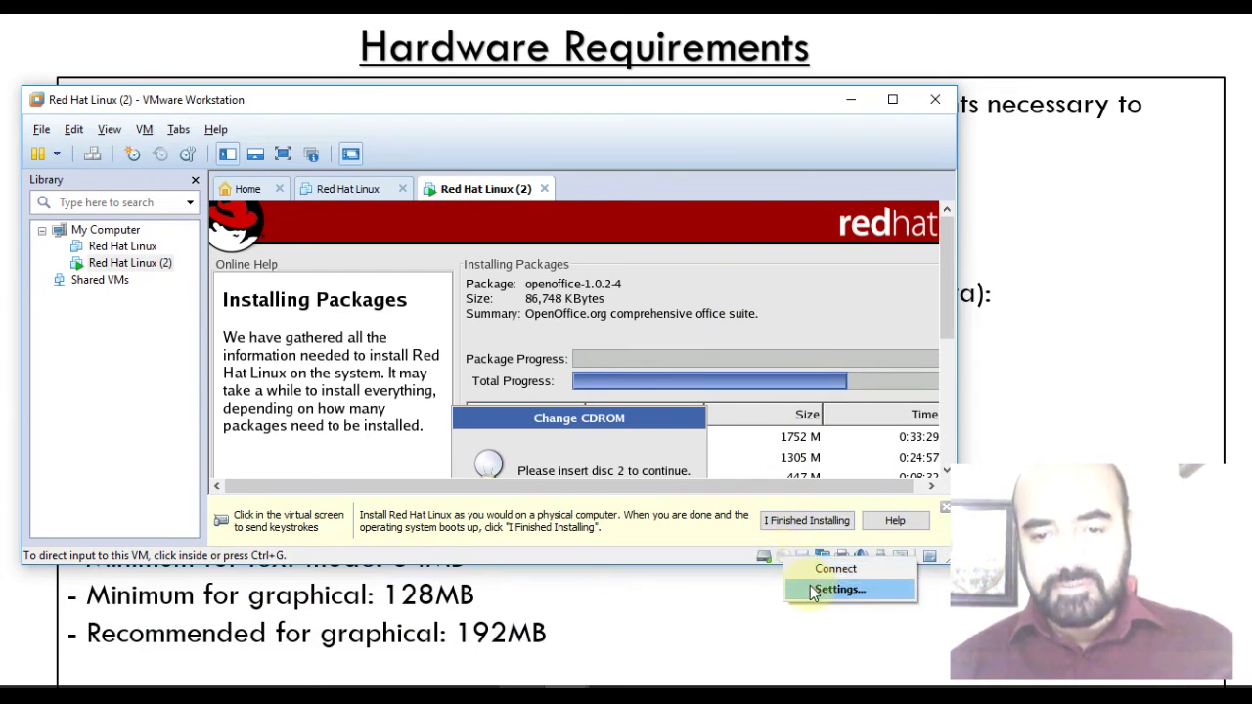
left_click(812, 590)
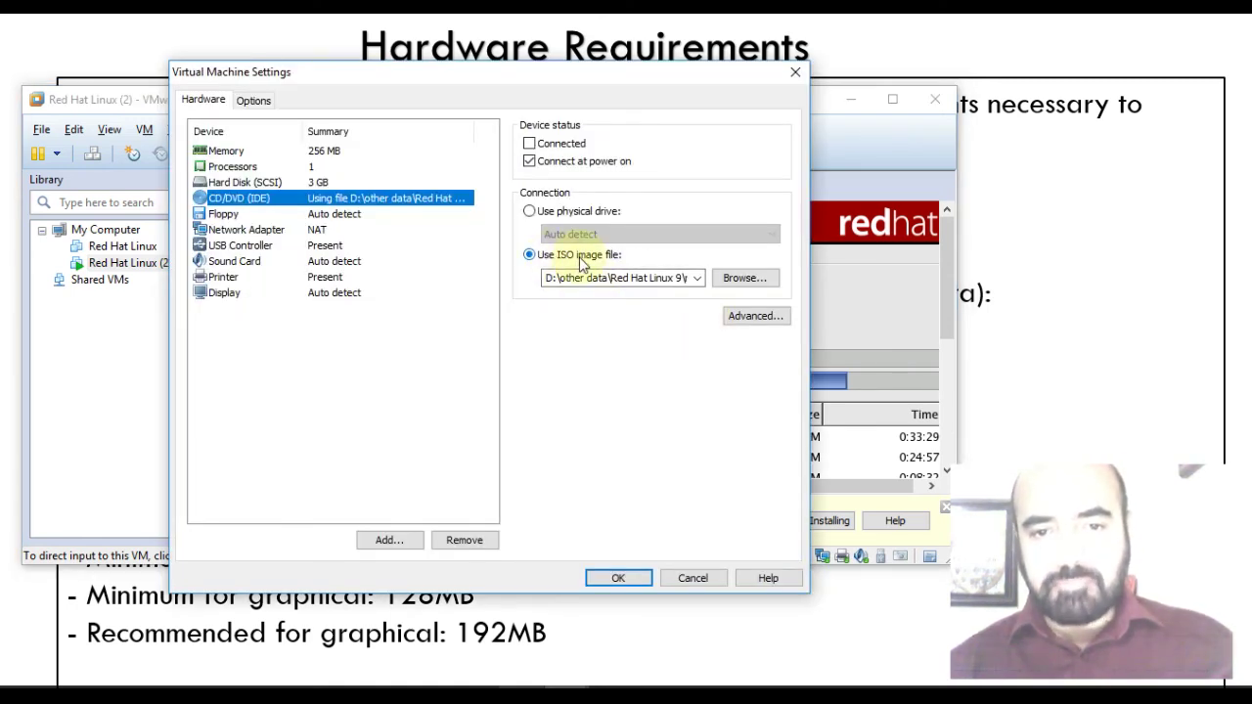
left_click(741, 281)
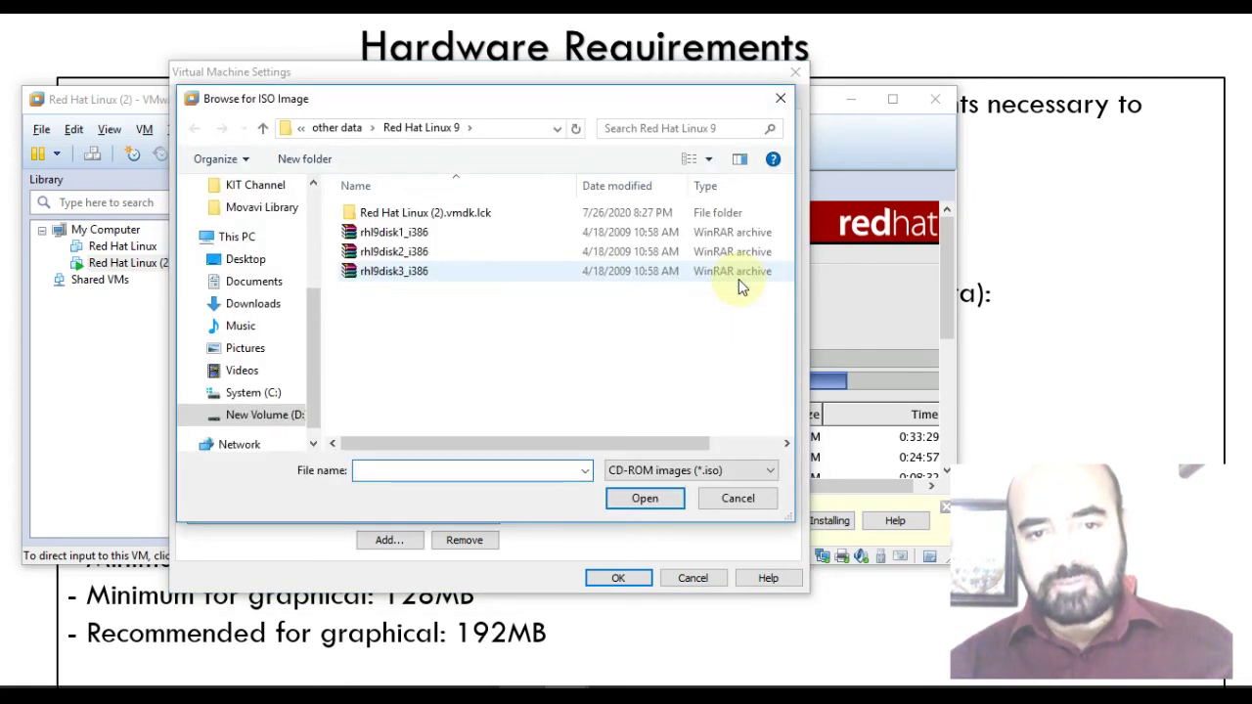
left_click(484, 253)
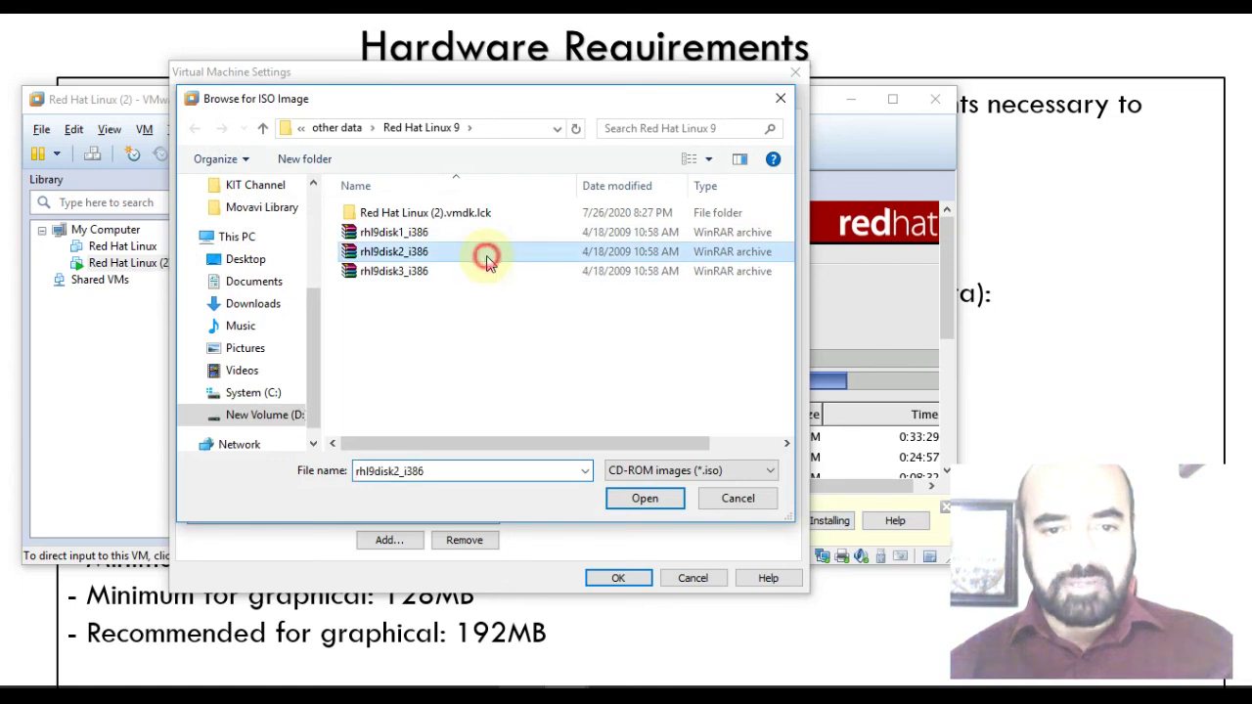
left_click(633, 501)
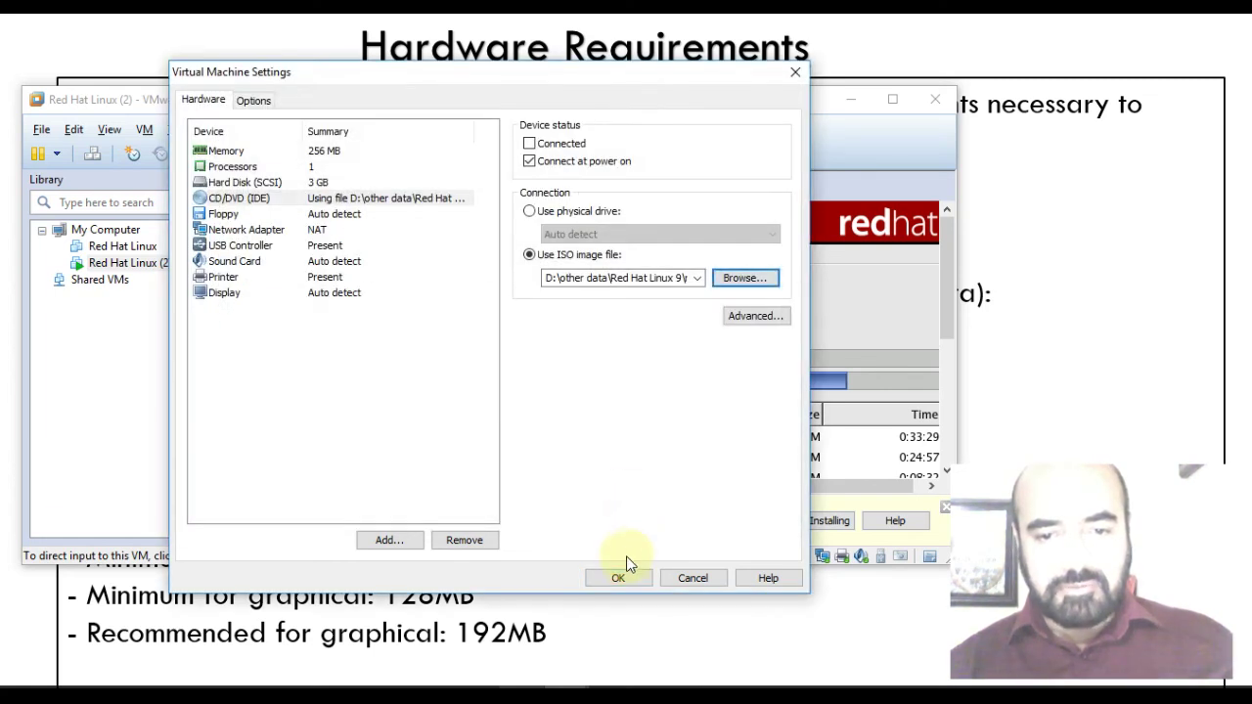
left_click(618, 579)
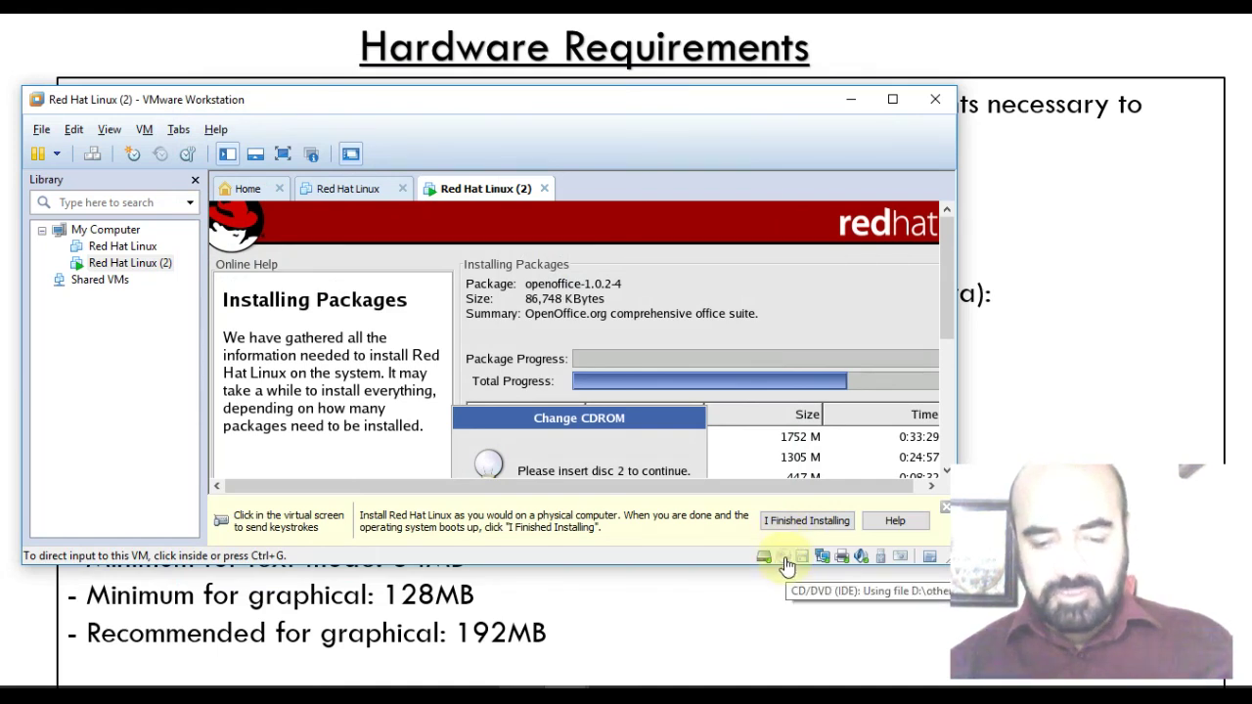
left_click(784, 557)
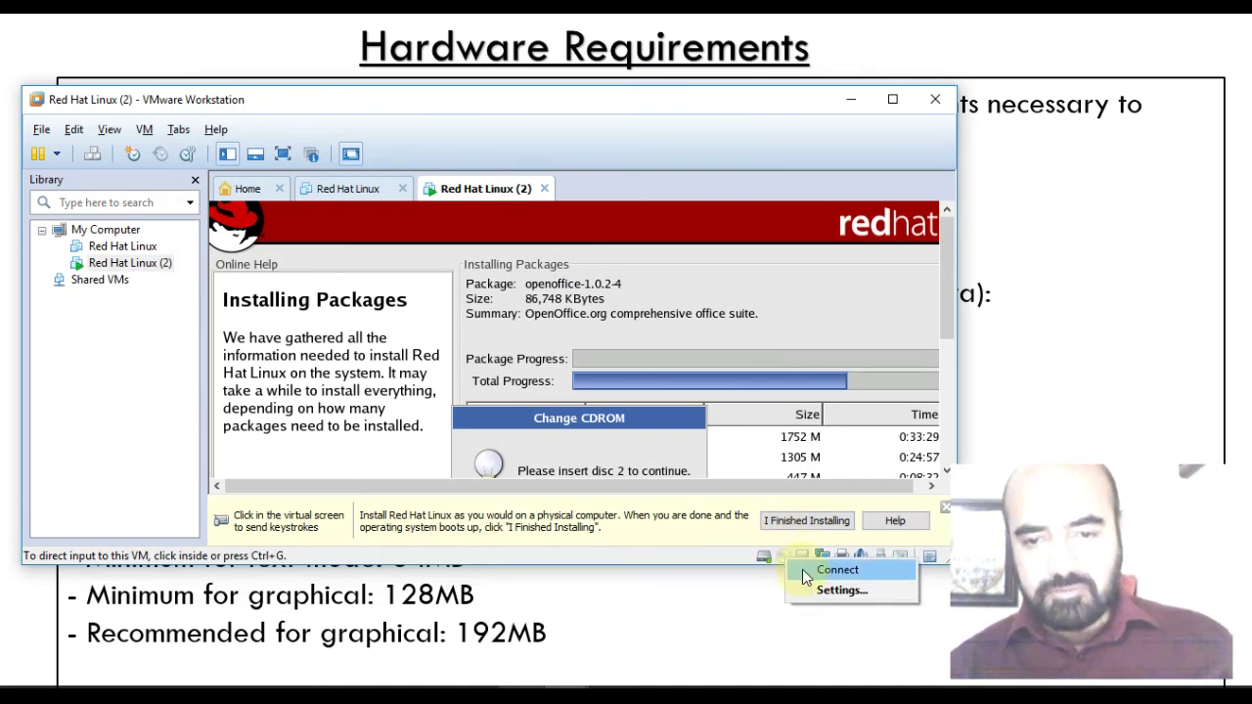
left_click(831, 569)
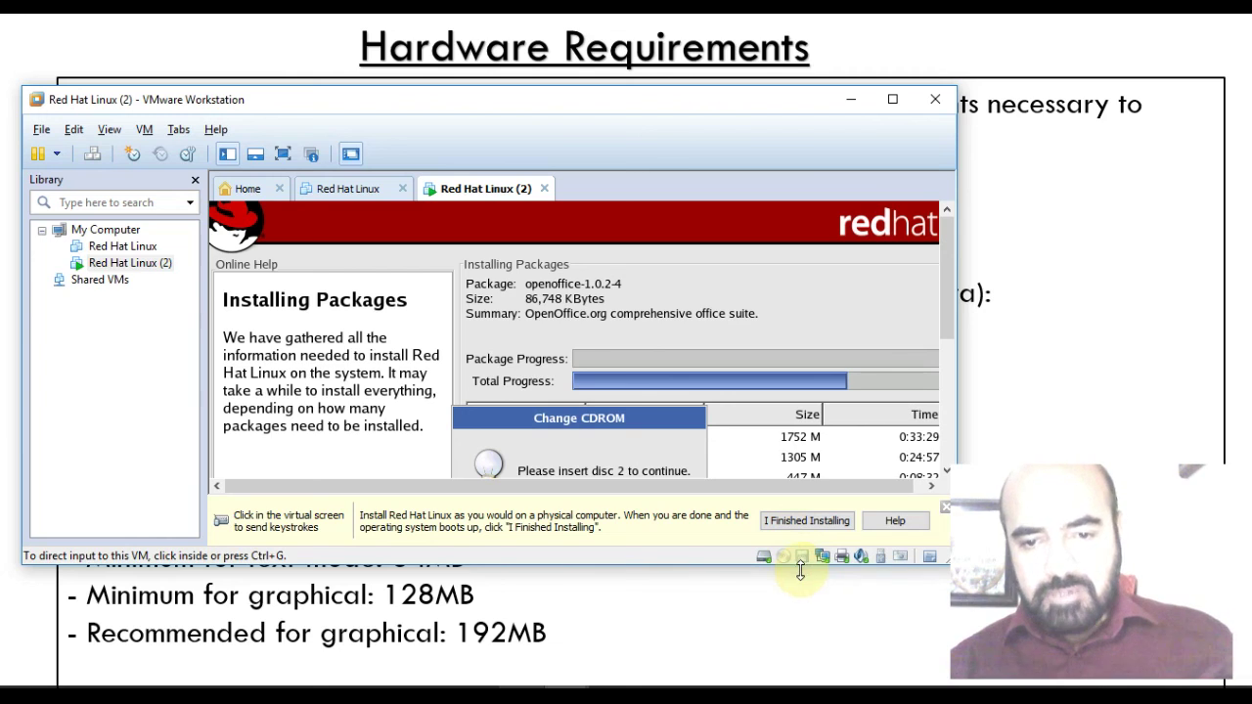